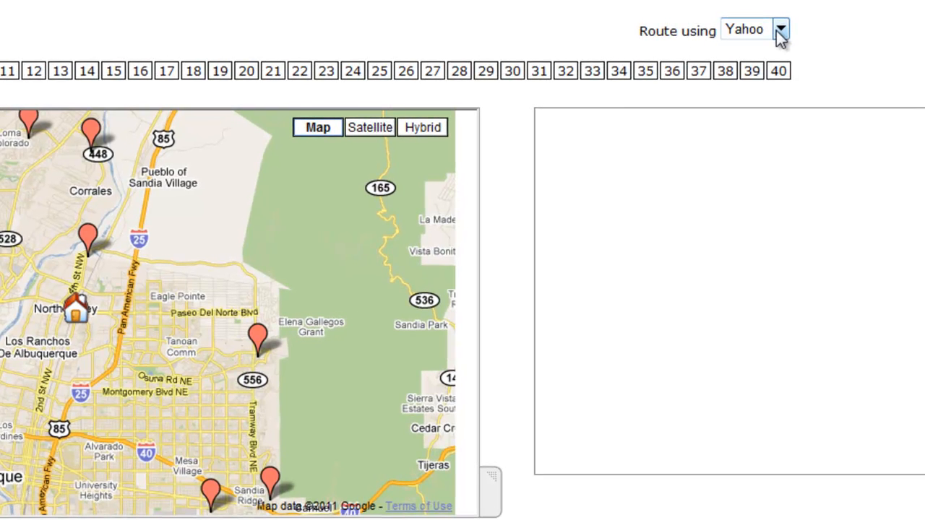
Choose Yahoo as the routing provider for the route.
{"action": "left_click", "coordinate": [780, 33]}
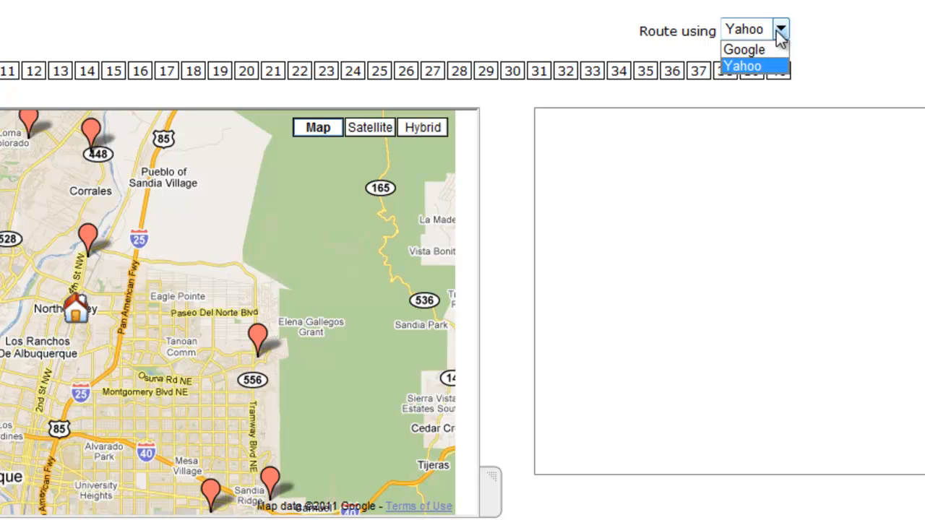
{"action": "left_click", "coordinate": [852, 66]}
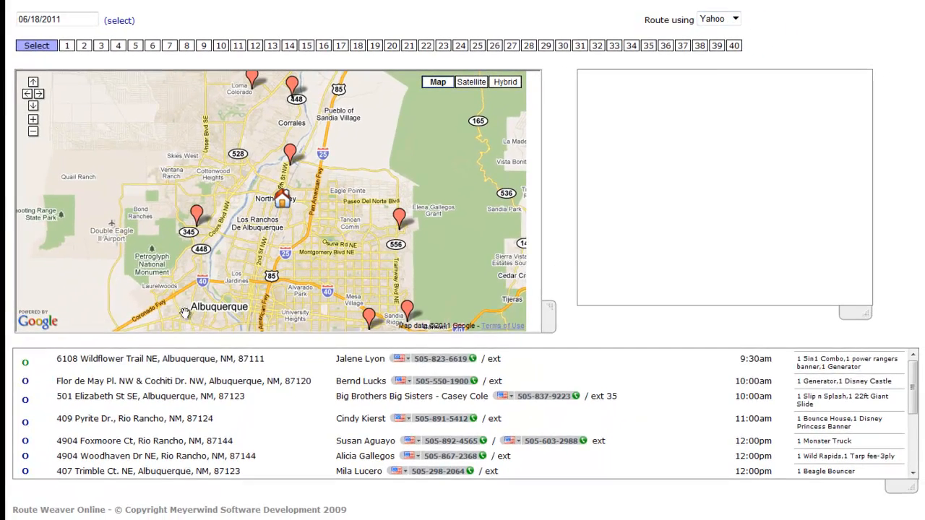
Inspect the job markers on the map around Albuquerque and Rio Rancho, opening one job's details from the list.
{"action": "left_click", "coordinate": [140, 425]}
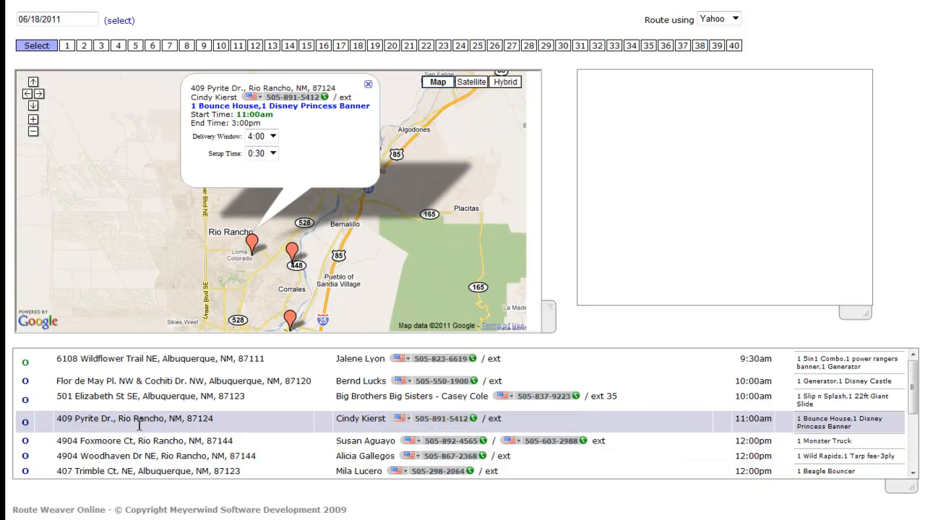
{"action": "left_click", "coordinate": [369, 85]}
{"action": "left_click_drag", "start_coordinate": [421, 257], "coordinate": [419, 128]}
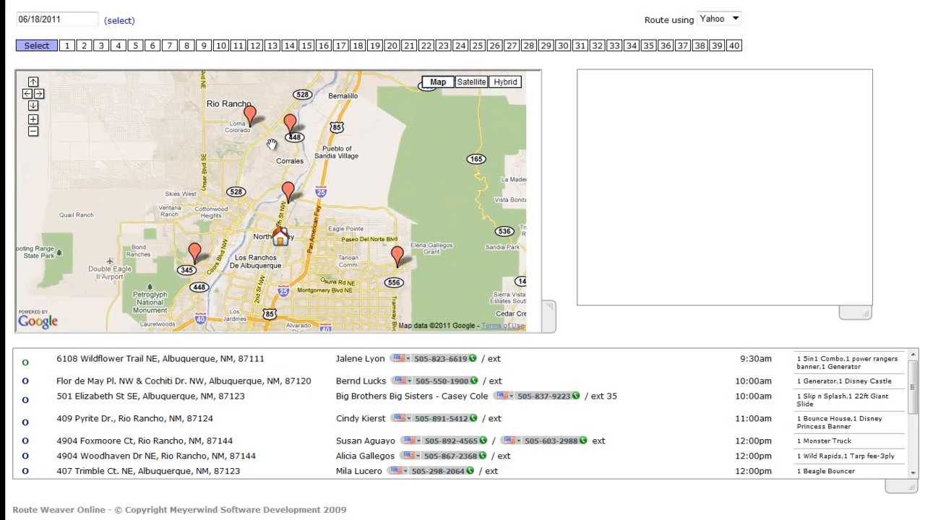
{"action": "left_click", "coordinate": [33, 132]}
{"action": "left_click_drag", "start_coordinate": [174, 160], "coordinate": [226, 151]}
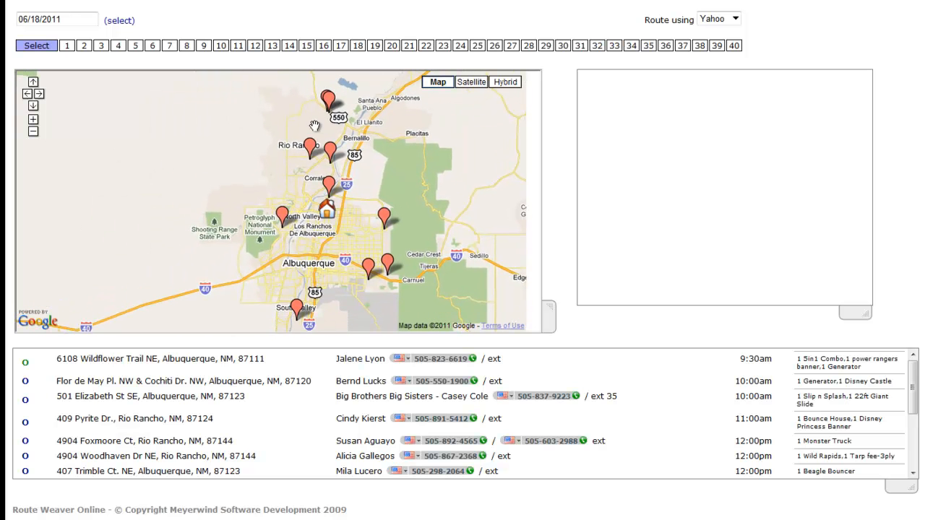
{"action": "mouse_move", "coordinate": [406, 119]}
{"action": "left_mouse_down"}
{"action": "mouse_move", "coordinate": [276, 304]}
{"action": "mouse_move", "coordinate": [264, 300]}
{"action": "mouse_move", "coordinate": [319, 98]}
{"action": "mouse_move", "coordinate": [399, 123]}
{"action": "mouse_move", "coordinate": [292, 113]}
{"action": "mouse_move", "coordinate": [453, 127]}
{"action": "mouse_move", "coordinate": [388, 121]}
{"action": "left_mouse_up"}
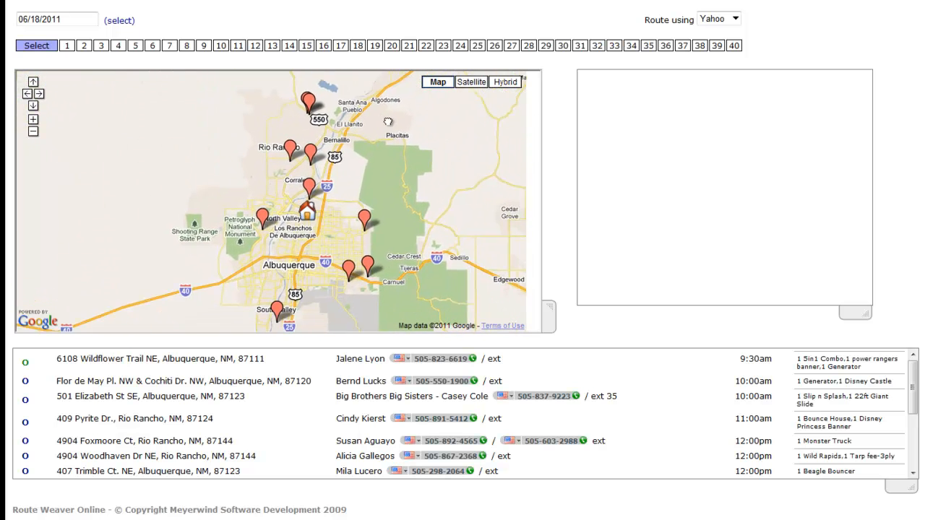
{"action": "left_click", "coordinate": [32, 119]}
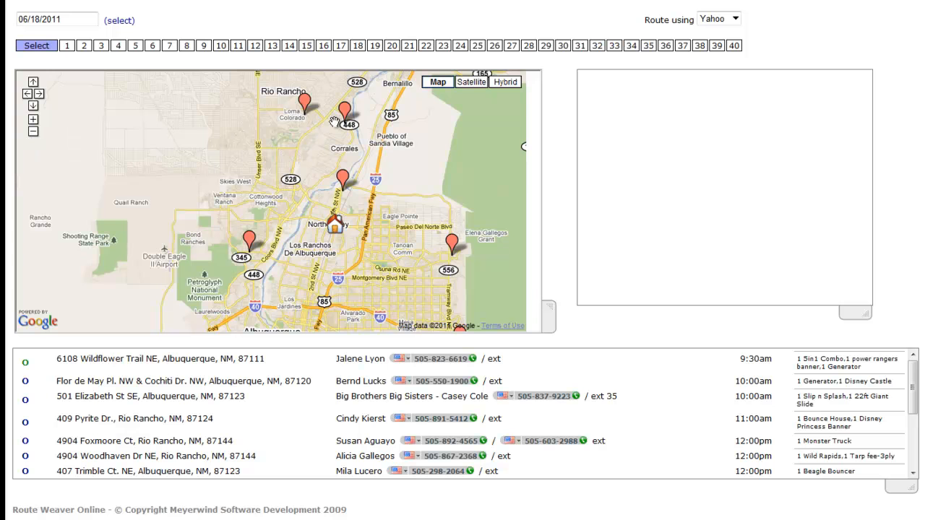
{"action": "left_click_drag", "start_coordinate": [414, 299], "coordinate": [366, 175]}
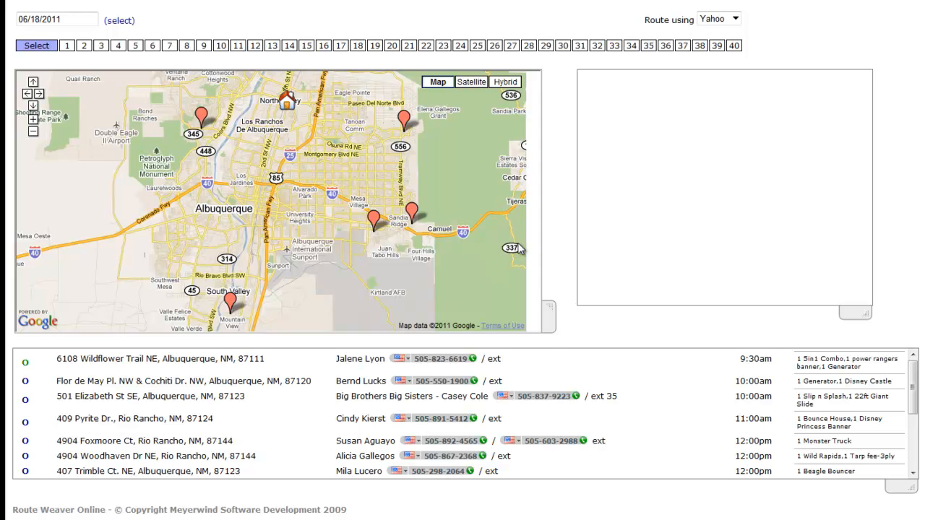
{"action": "left_click_drag", "start_coordinate": [308, 188], "coordinate": [286, 309]}
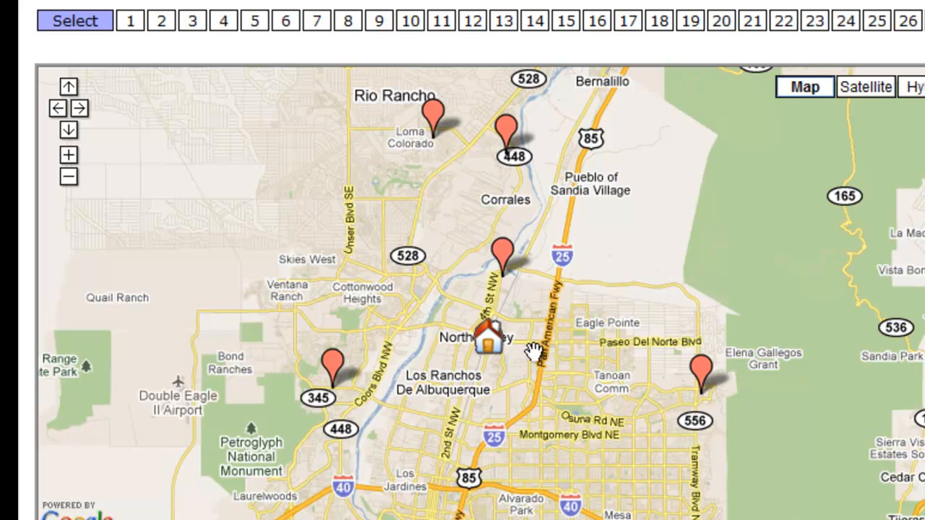
{"action": "left_click_drag", "start_coordinate": [582, 243], "coordinate": [580, 438]}
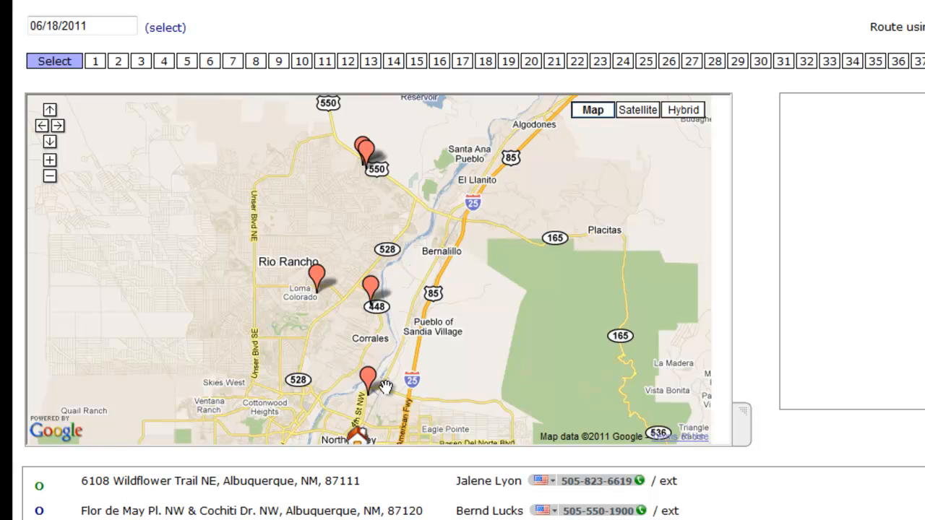
Select truck 1 and add the Jurrasic Jump job to it with a 4:00 delivery window.
{"action": "left_click", "coordinate": [95, 62]}
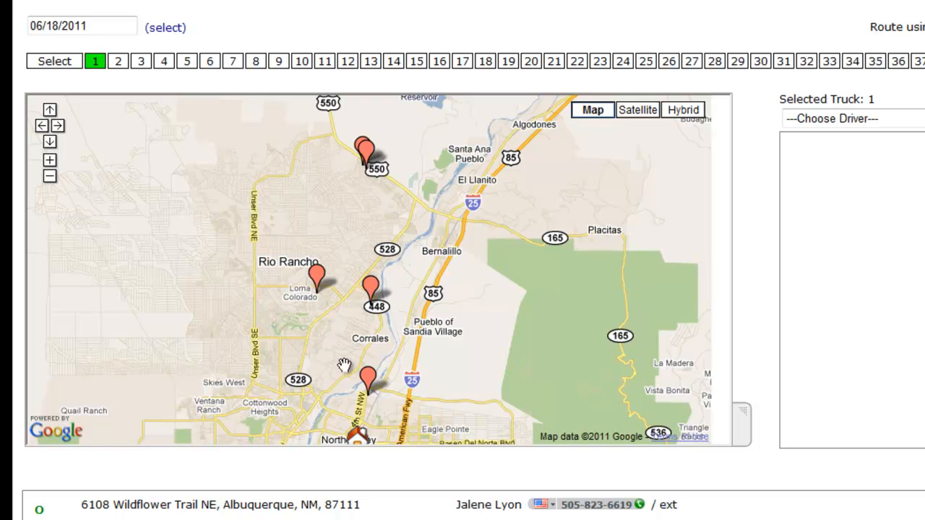
{"action": "left_click", "coordinate": [367, 377]}
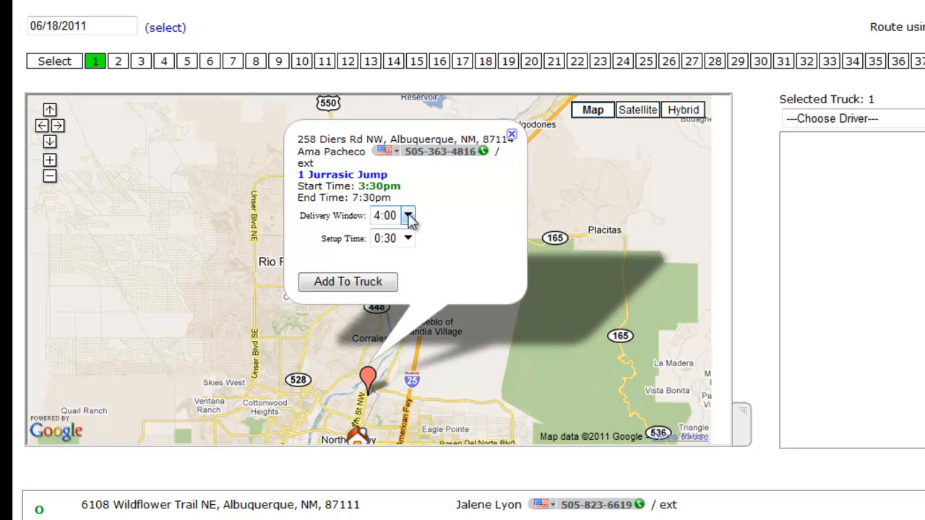
{"action": "left_click", "coordinate": [409, 217]}
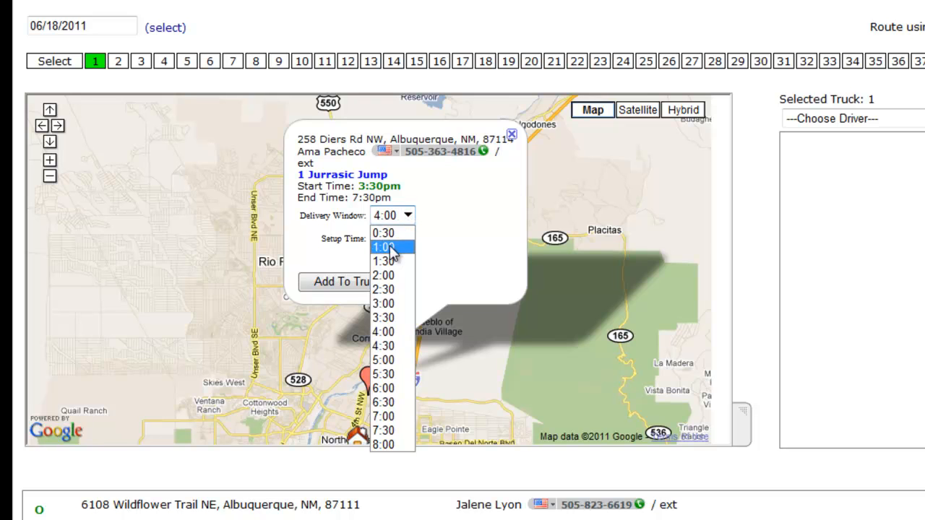
{"action": "left_click", "coordinate": [388, 248]}
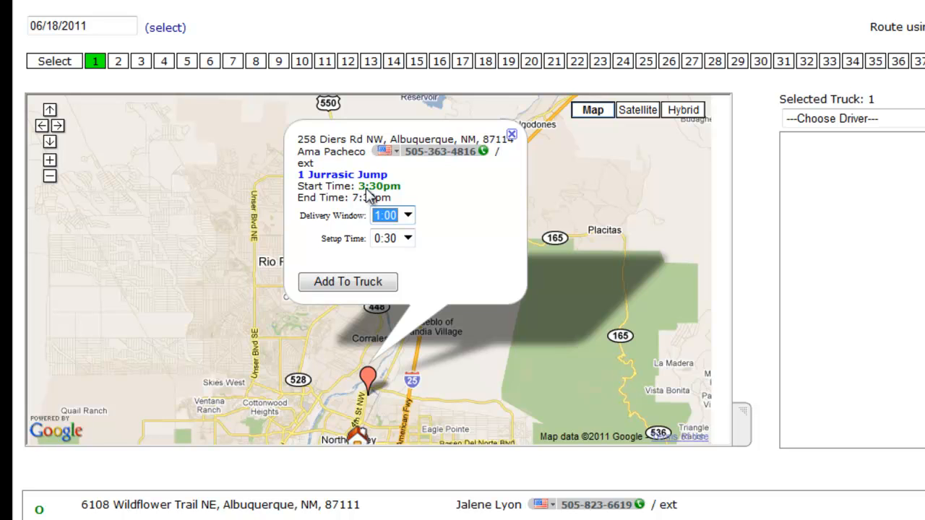
{"action": "left_click", "coordinate": [408, 214]}
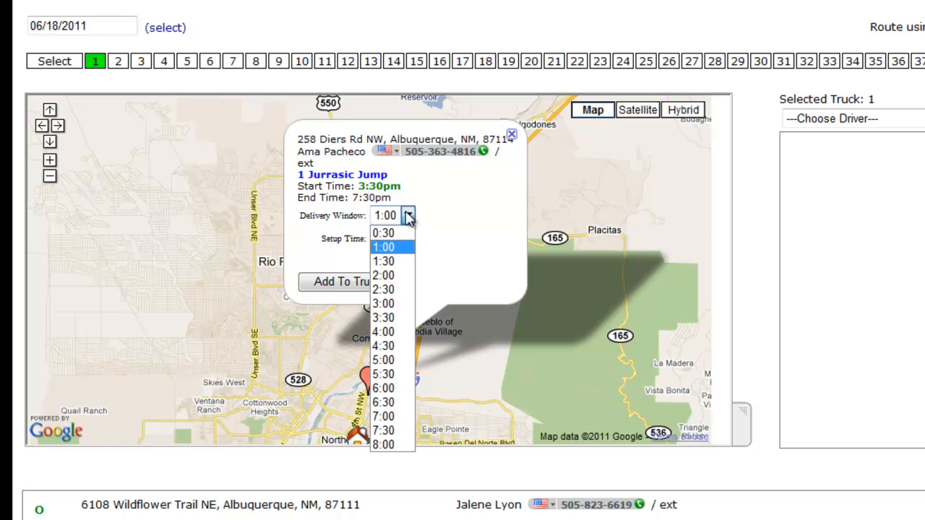
{"action": "left_click", "coordinate": [383, 331]}
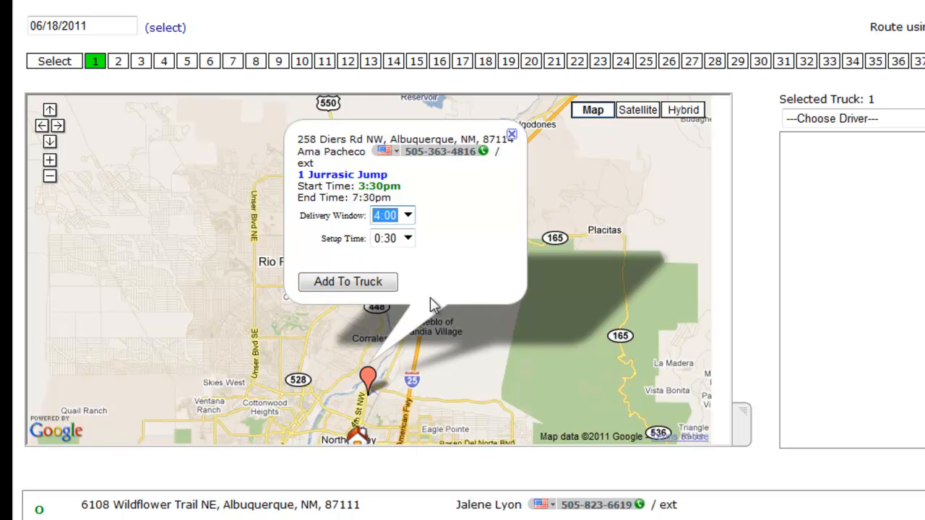
{"action": "left_click", "coordinate": [352, 287]}
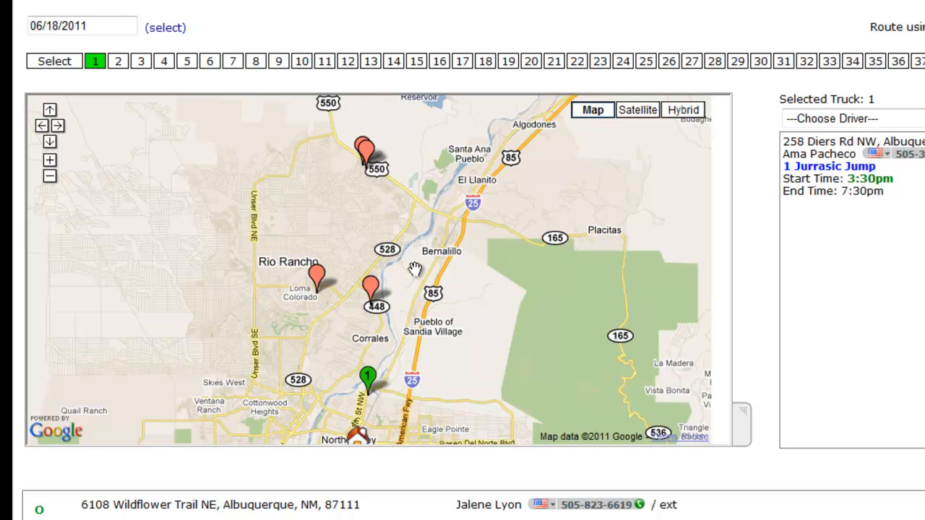
Add the Wavy Water Slide job and the Bounce House / Disney Princess Banner job to the truck.
{"action": "left_click", "coordinate": [370, 289]}
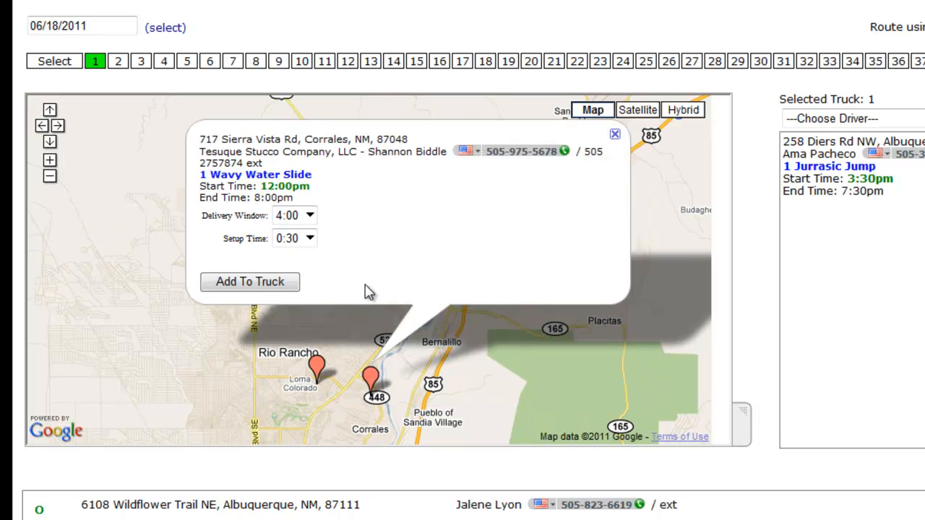
{"action": "left_click", "coordinate": [250, 288]}
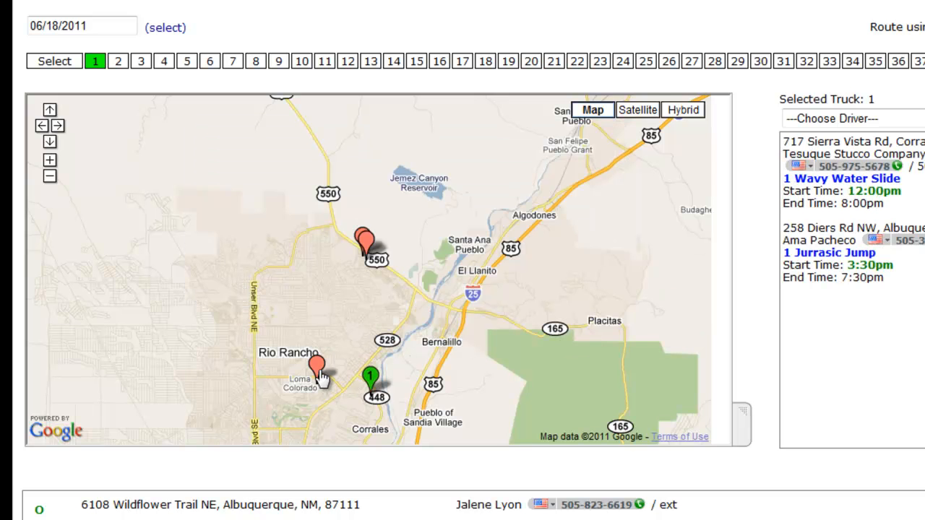
{"action": "left_click", "coordinate": [318, 368]}
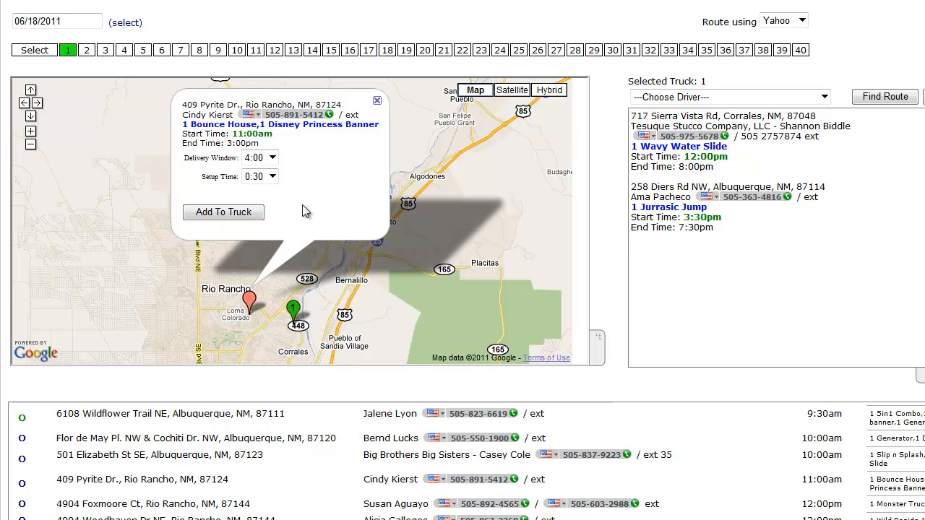
{"action": "left_click", "coordinate": [217, 211]}
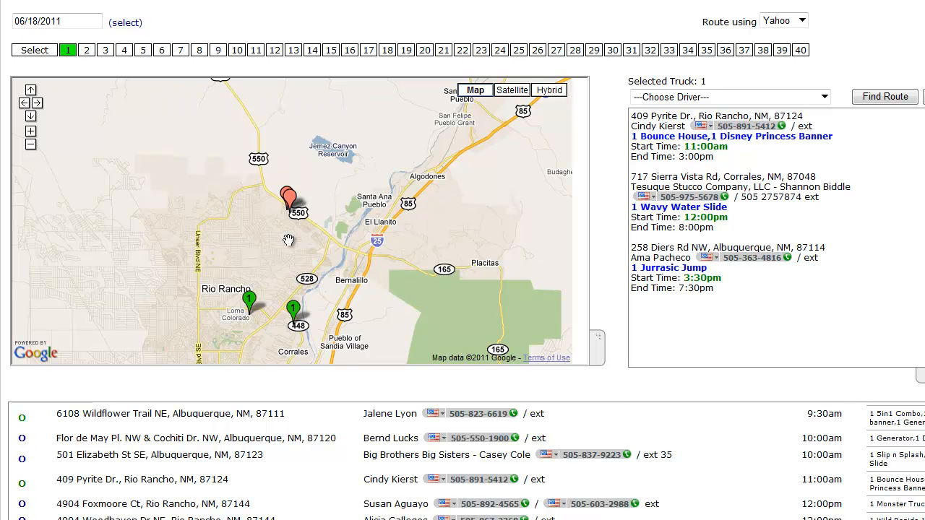
Add the Wild Rapids job with a 0:45 setup time, and the Monster Truck job, to the truck.
{"action": "left_click", "coordinate": [288, 202]}
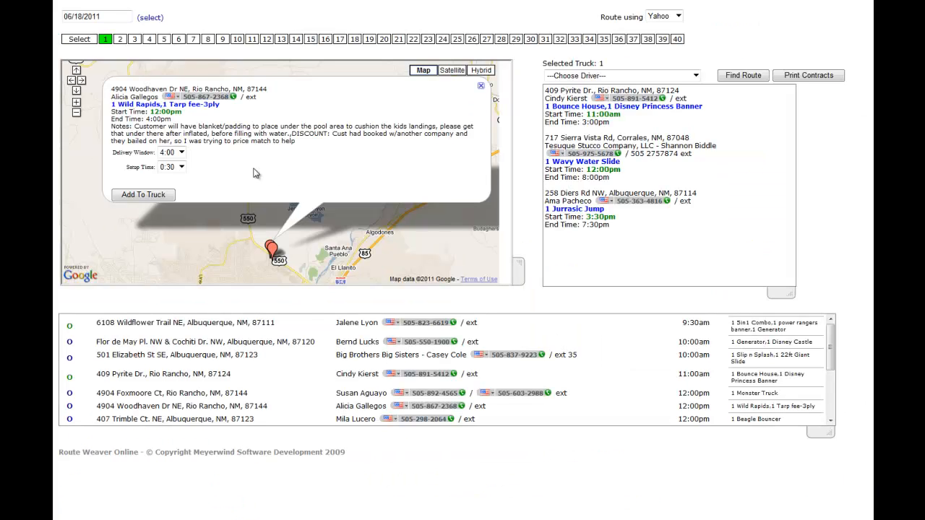
{"action": "left_click", "coordinate": [181, 167]}
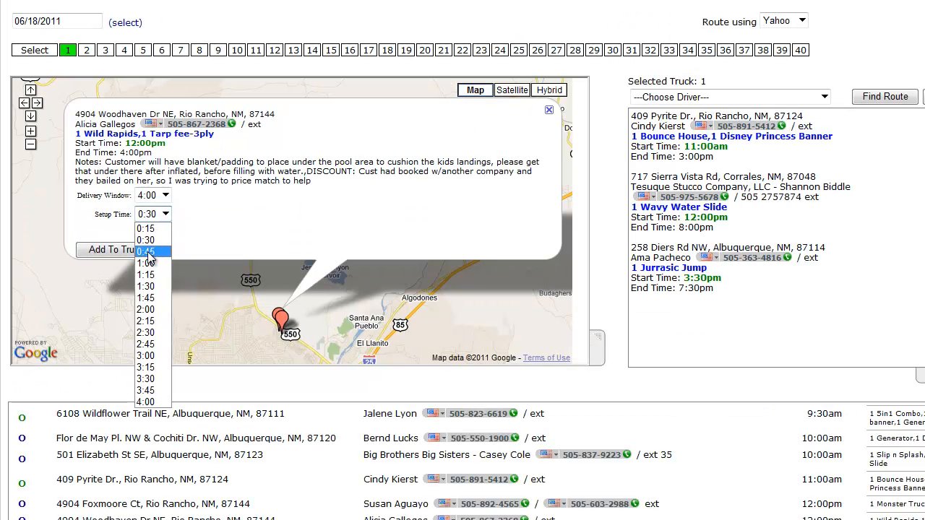
{"action": "left_click", "coordinate": [148, 252]}
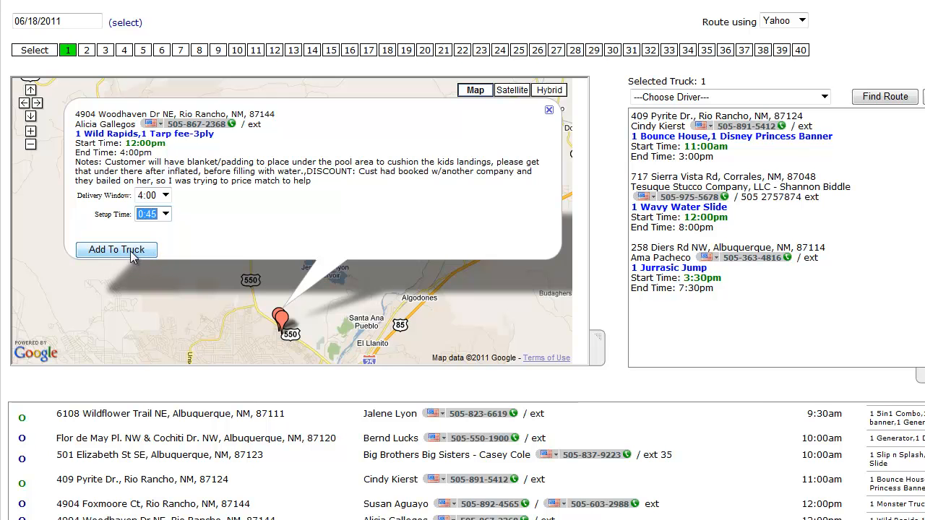
{"action": "left_click", "coordinate": [133, 257]}
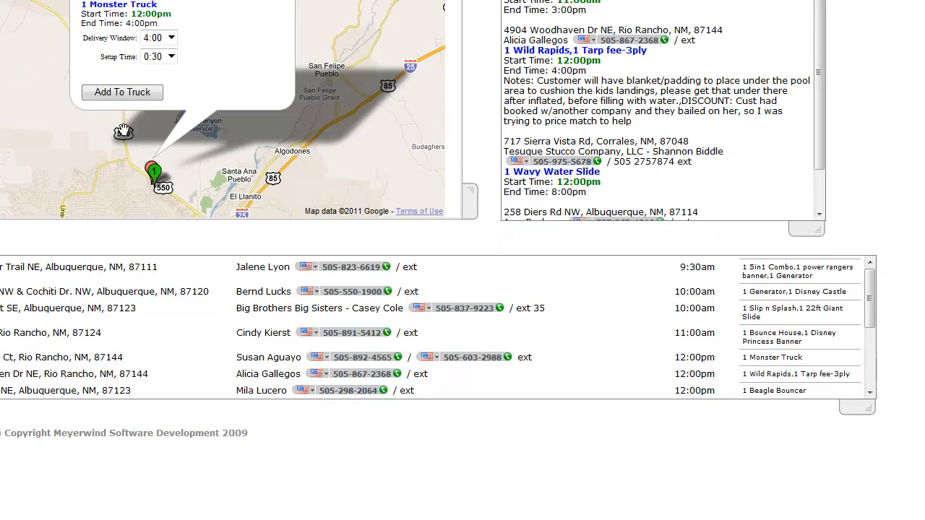
{"action": "left_click", "coordinate": [120, 93]}
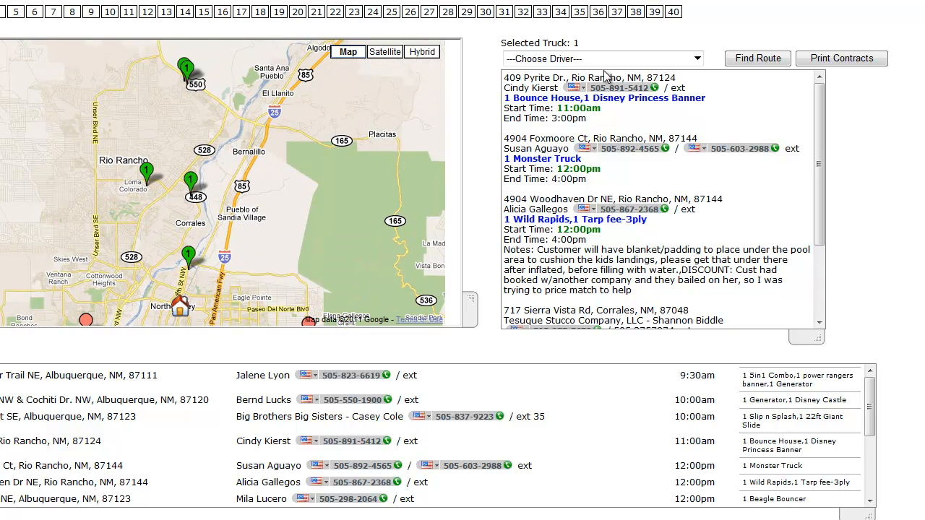
Assign a driver to the truck from the driver list.
{"action": "left_click", "coordinate": [697, 60]}
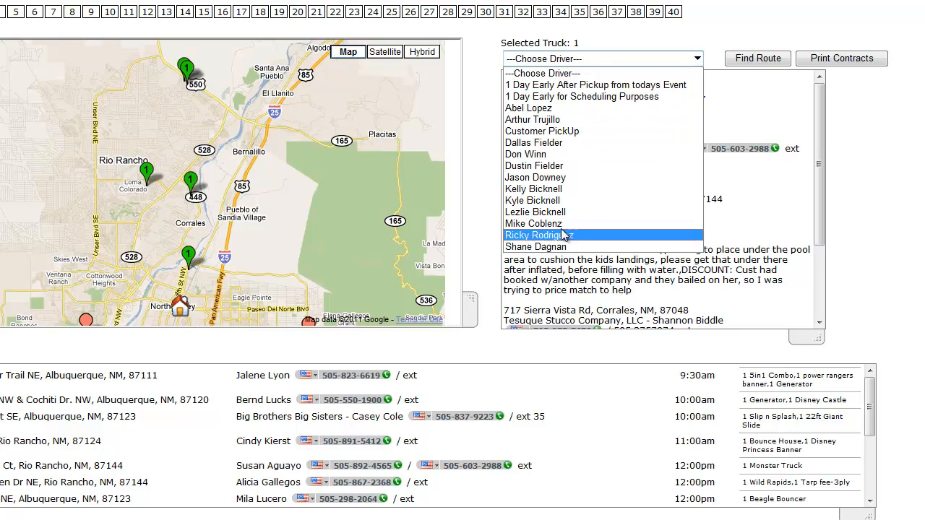
{"action": "left_click", "coordinate": [739, 6]}
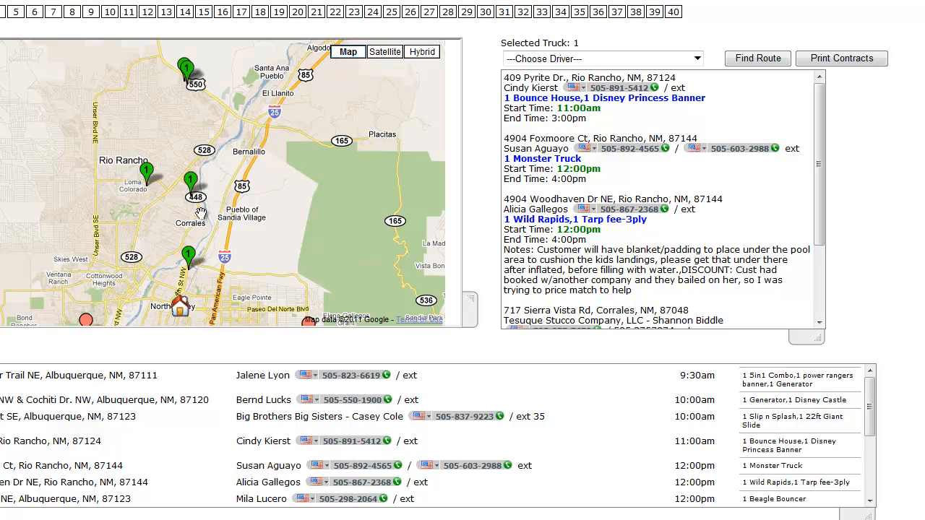
{"action": "left_click", "coordinate": [681, 64]}
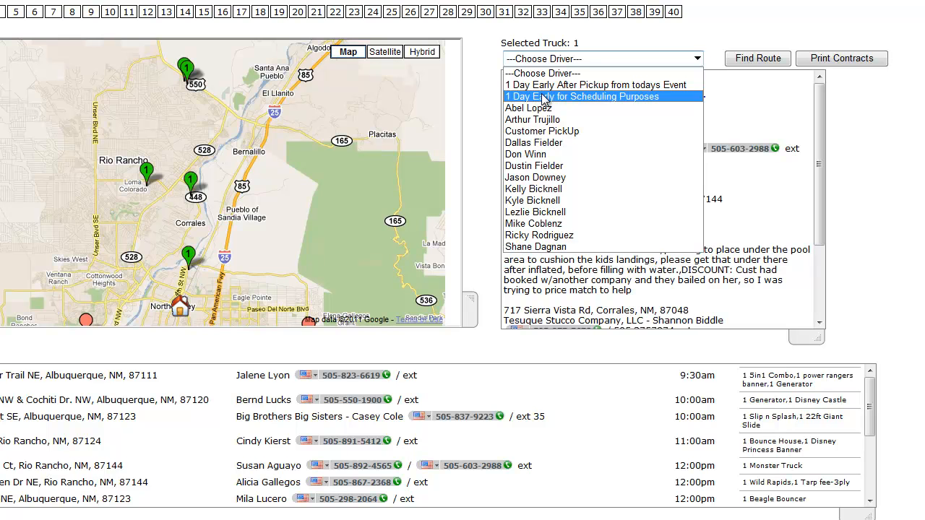
{"action": "left_click", "coordinate": [580, 224]}
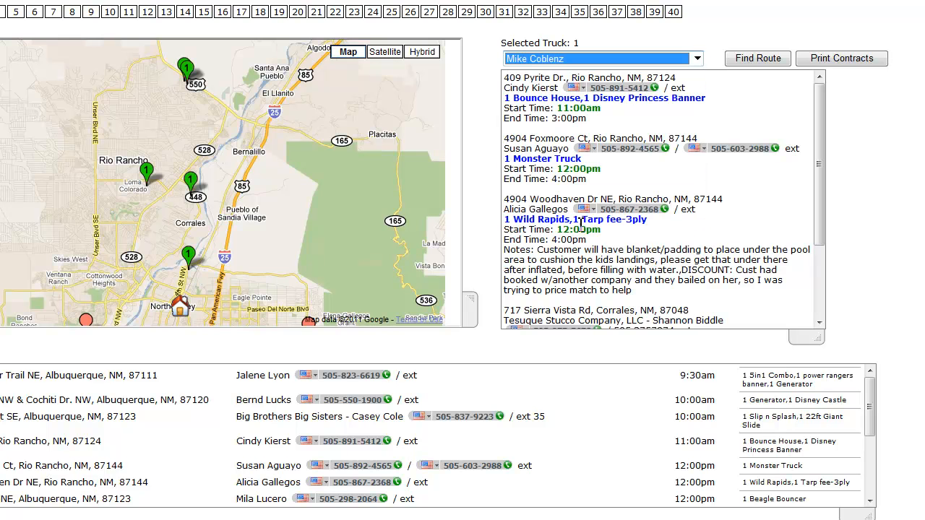
Generate the route for the truck's stops.
{"action": "scroll", "coordinate": [258, 261], "scroll_direction": "down", "scroll_amount": 2}
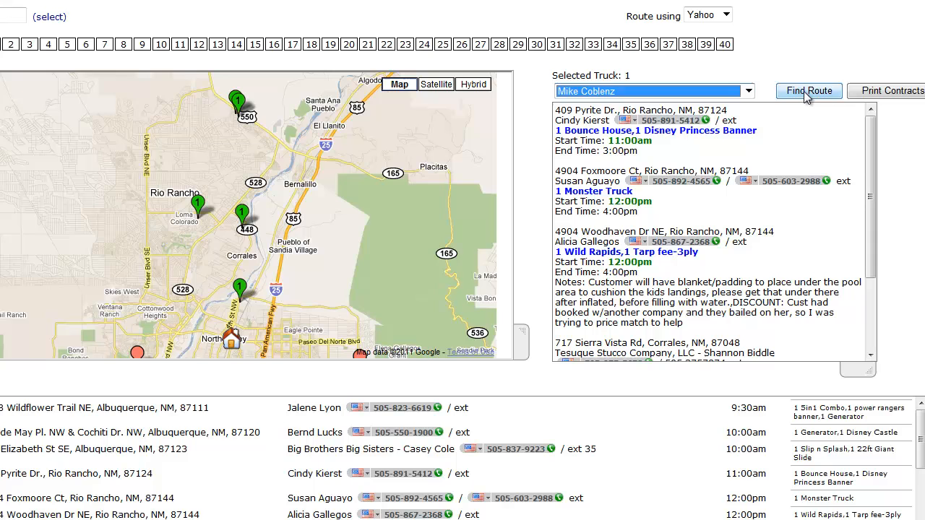
{"action": "left_click", "coordinate": [807, 94]}
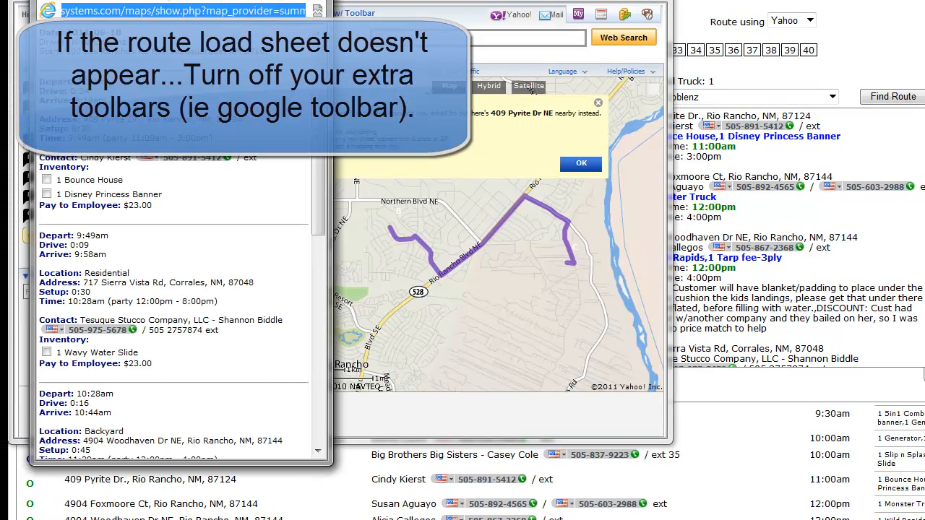
Review the route load sheet's depart, drive, arrival and setup times for each stop.
{"action": "left_click_drag", "start_coordinate": [345, 139], "coordinate": [438, 76]}
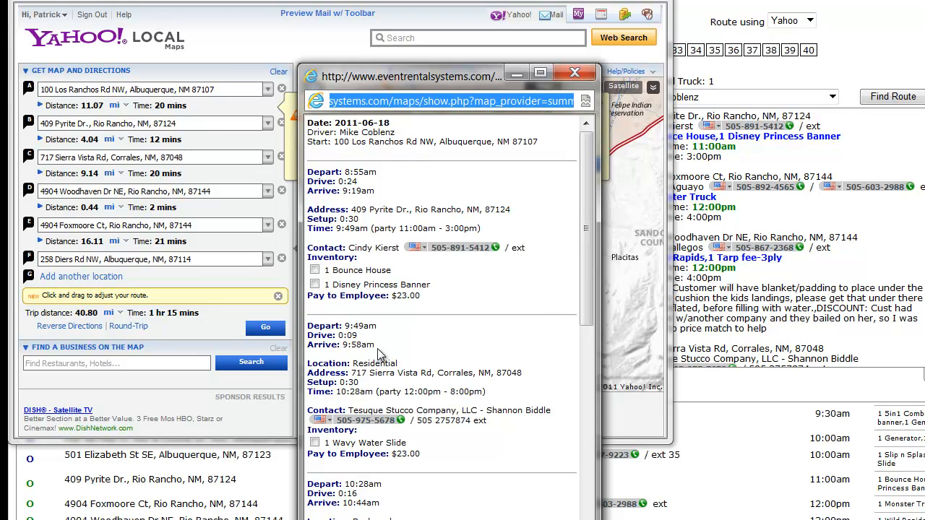
{"action": "left_click", "coordinate": [426, 344]}
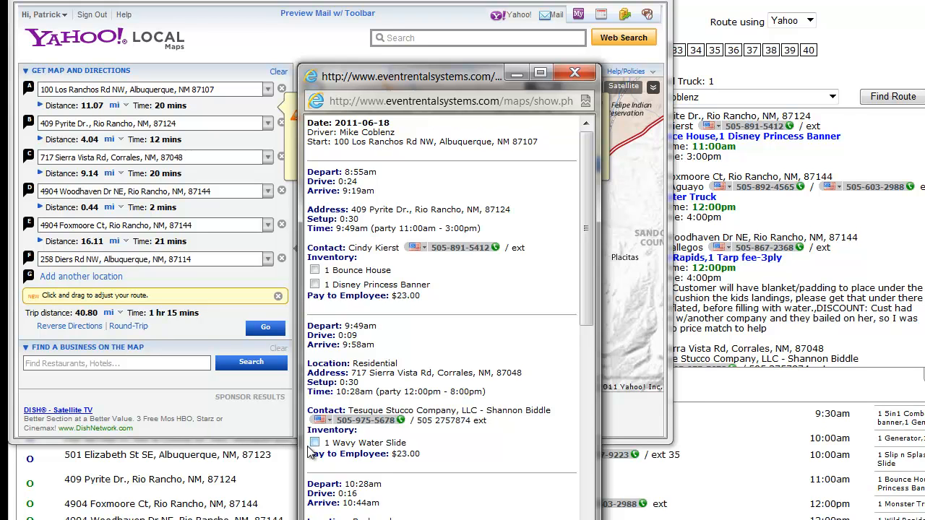
{"action": "scroll", "coordinate": [447, 433], "scroll_direction": "down", "scroll_amount": 3}
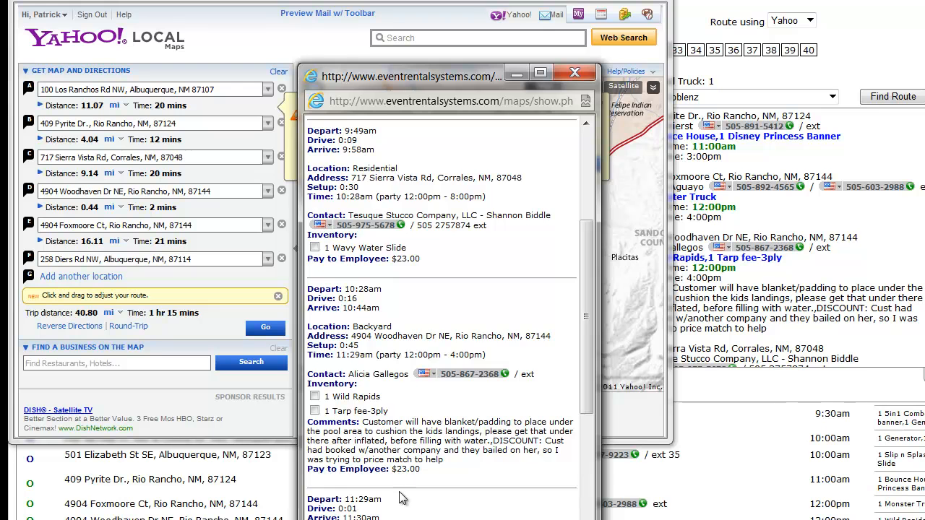
Scroll through the remaining stops and inventory on the route load sheet.
{"action": "scroll", "coordinate": [403, 511], "scroll_direction": "down", "scroll_amount": 4}
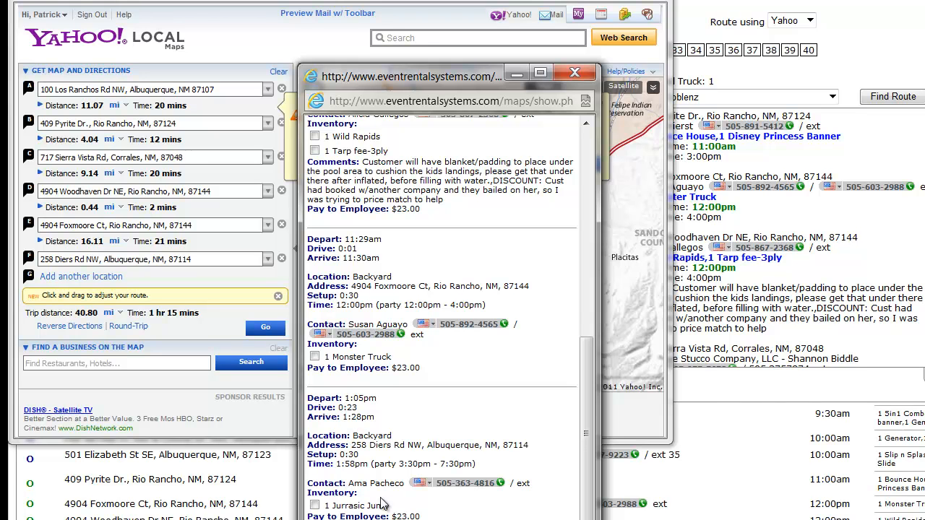
{"action": "scroll", "coordinate": [431, 483], "scroll_direction": "down", "scroll_amount": 1}
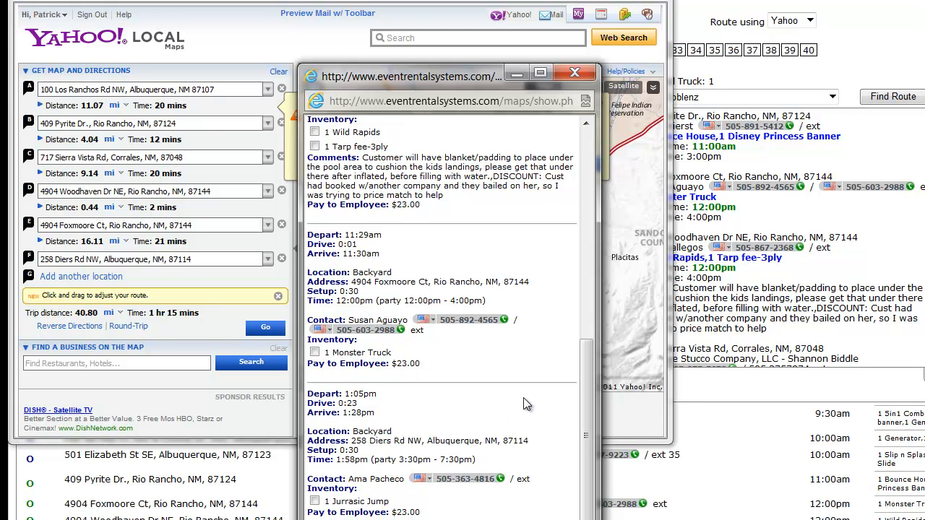
{"action": "scroll", "coordinate": [523, 398], "scroll_direction": "up", "scroll_amount": 5}
{"action": "scroll", "coordinate": [525, 398], "scroll_direction": "up", "scroll_amount": 1}
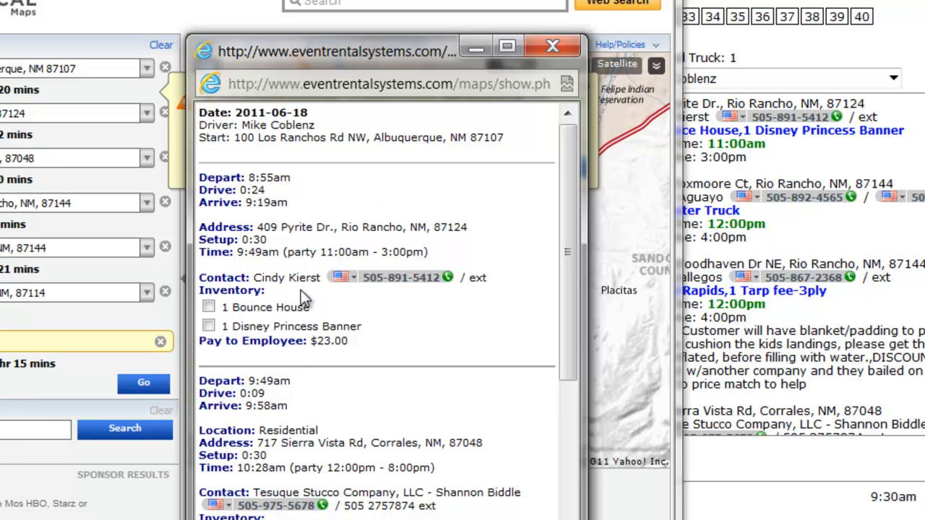
Dismiss the address notice and open the printable Yahoo directions, scrolling through the turn-by-turn steps for each leg.
{"action": "left_click", "coordinate": [552, 46]}
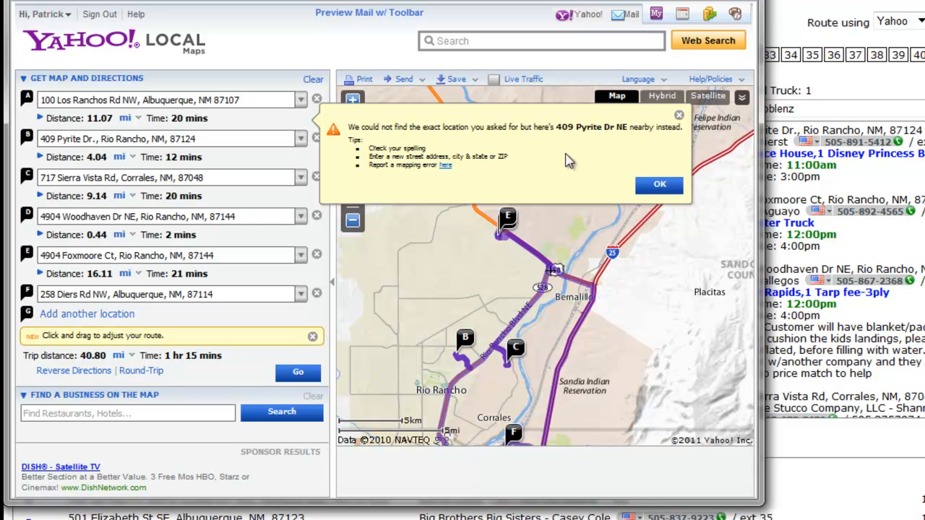
{"action": "left_click_drag", "start_coordinate": [615, 127], "coordinate": [624, 127]}
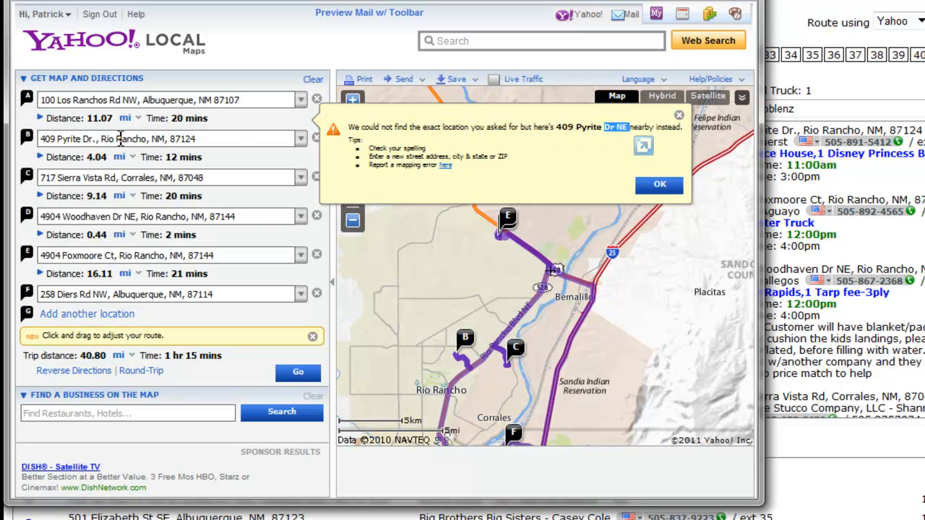
{"action": "left_click", "coordinate": [656, 186]}
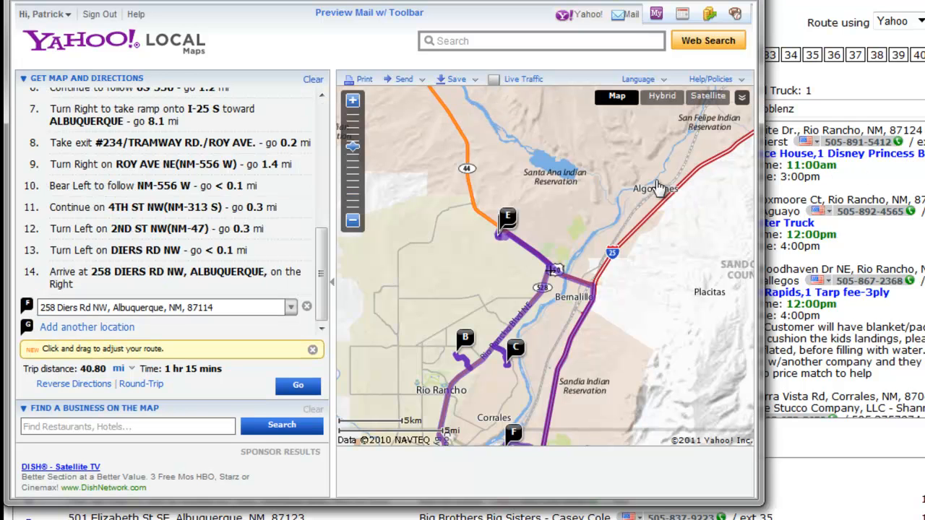
{"action": "left_click_drag", "start_coordinate": [614, 287], "coordinate": [626, 192]}
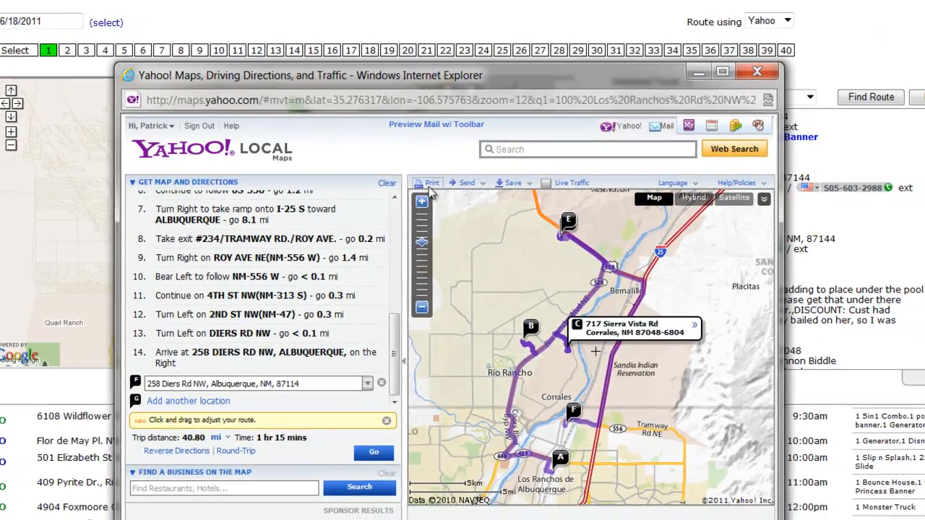
{"action": "left_click", "coordinate": [457, 191]}
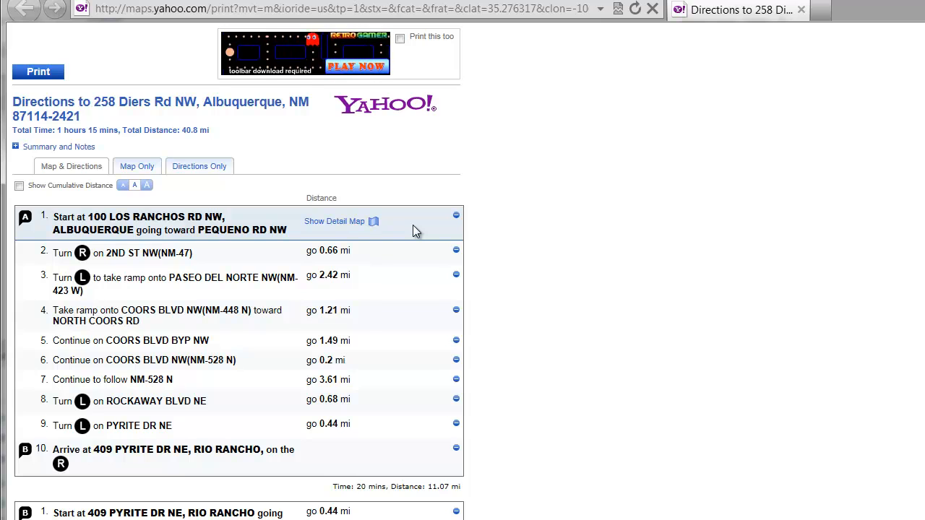
{"action": "scroll", "coordinate": [493, 210], "scroll_direction": "down", "scroll_amount": 3}
{"action": "scroll", "coordinate": [493, 215], "scroll_direction": "down", "scroll_amount": 20}
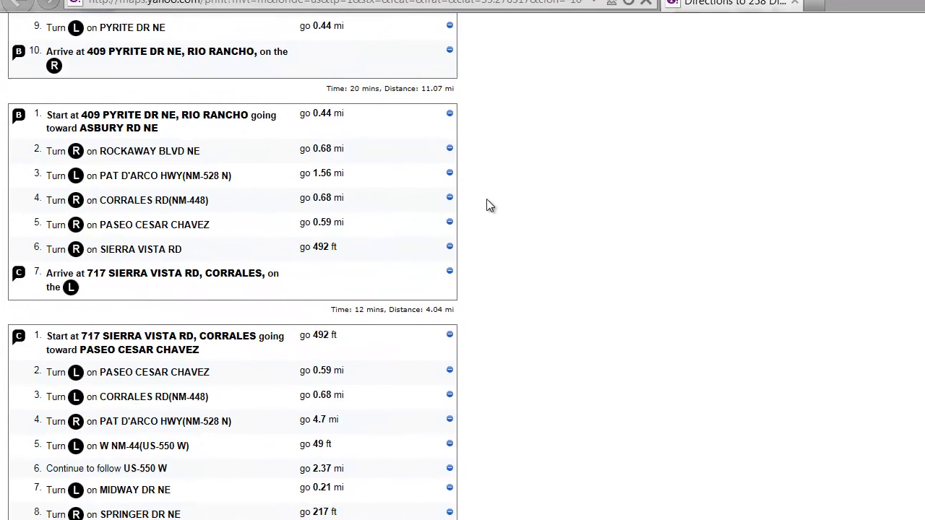
{"action": "scroll", "coordinate": [442, 138], "scroll_direction": "down", "scroll_amount": 1}
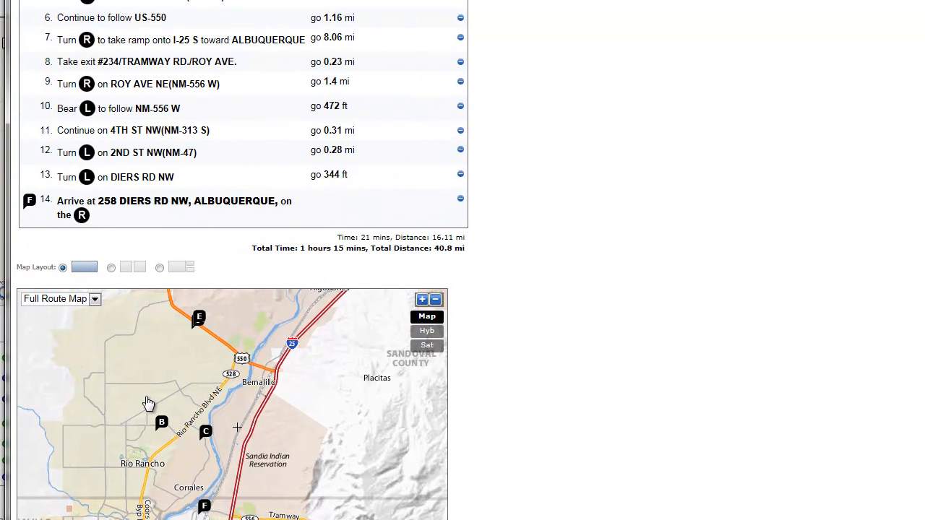
{"action": "scroll", "coordinate": [459, 386], "scroll_direction": "up", "scroll_amount": 15}
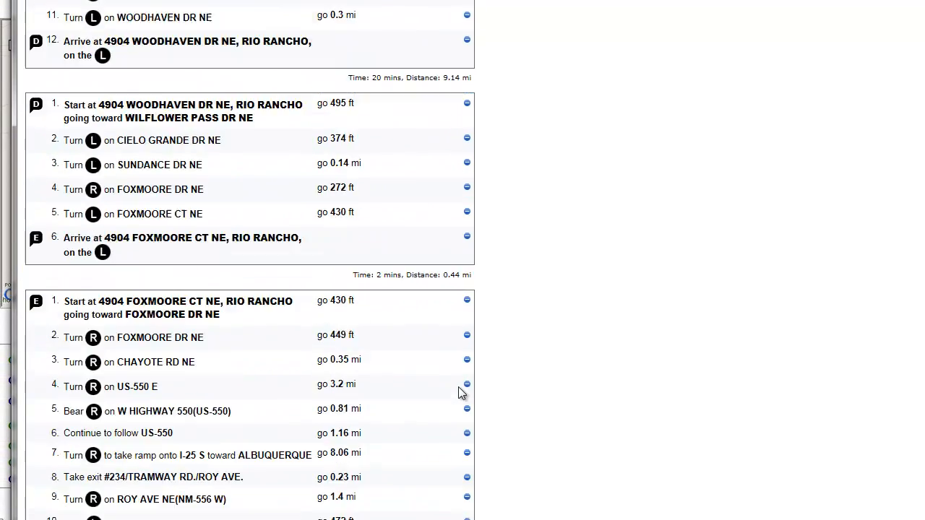
{"action": "scroll", "coordinate": [425, 360], "scroll_direction": "up", "scroll_amount": 4}
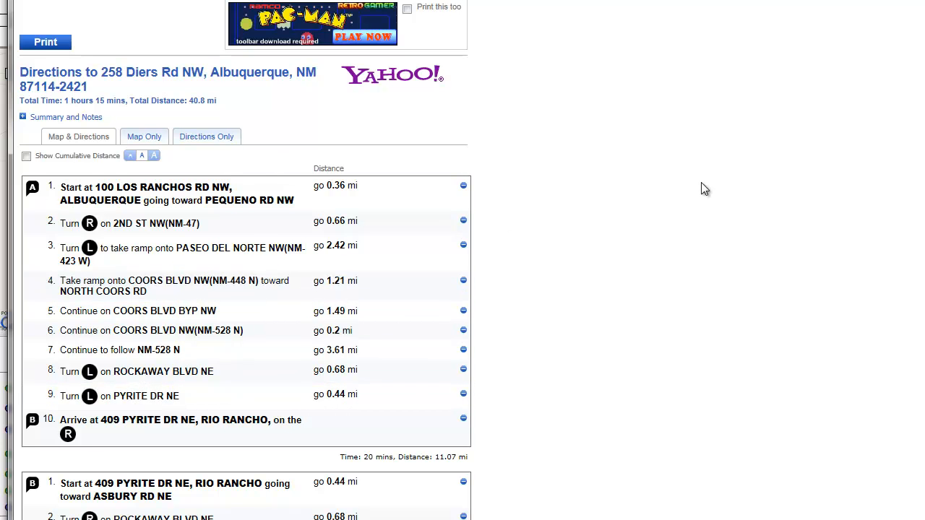
Close the Yahoo directions windows and switch to truck 2.
{"action": "key", "text": "alt+F4"}
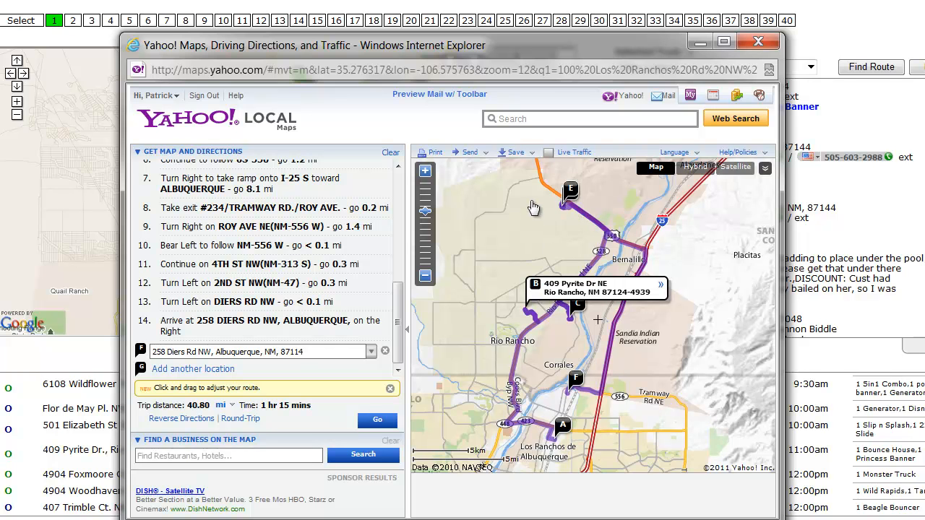
{"action": "left_click", "coordinate": [757, 43]}
{"action": "left_click_drag", "start_coordinate": [329, 237], "coordinate": [362, 91]}
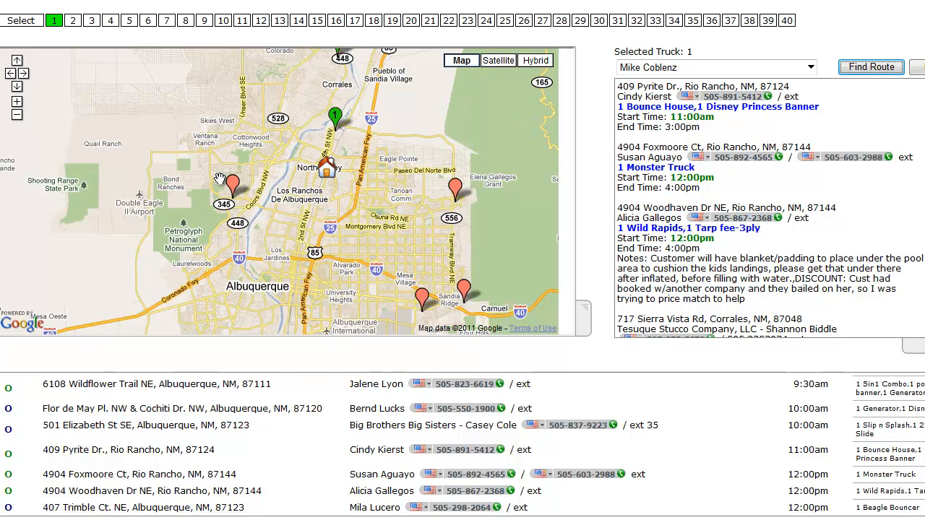
{"action": "mouse_move", "coordinate": [348, 231]}
{"action": "left_mouse_down"}
{"action": "mouse_move", "coordinate": [348, 204]}
{"action": "mouse_move", "coordinate": [197, 144]}
{"action": "mouse_move", "coordinate": [321, 154]}
{"action": "mouse_move", "coordinate": [338, 173]}
{"action": "left_mouse_up"}
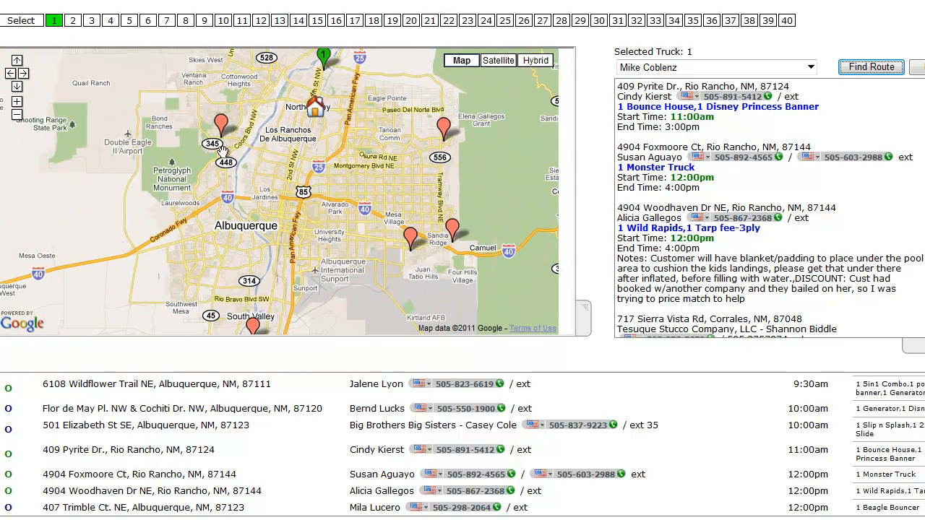
{"action": "left_click", "coordinate": [74, 22]}
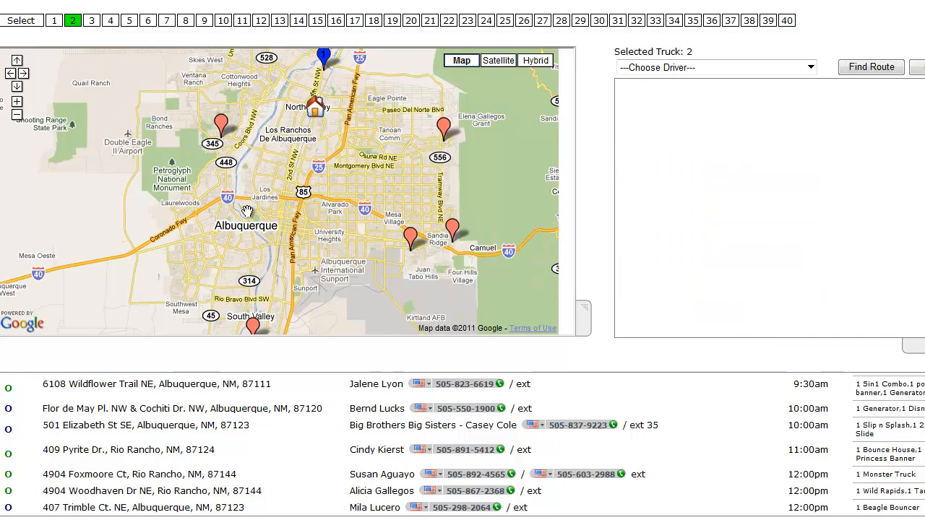
Add the Flor de May job and the Wildflower Trail job to truck 2.
{"action": "left_click", "coordinate": [220, 124]}
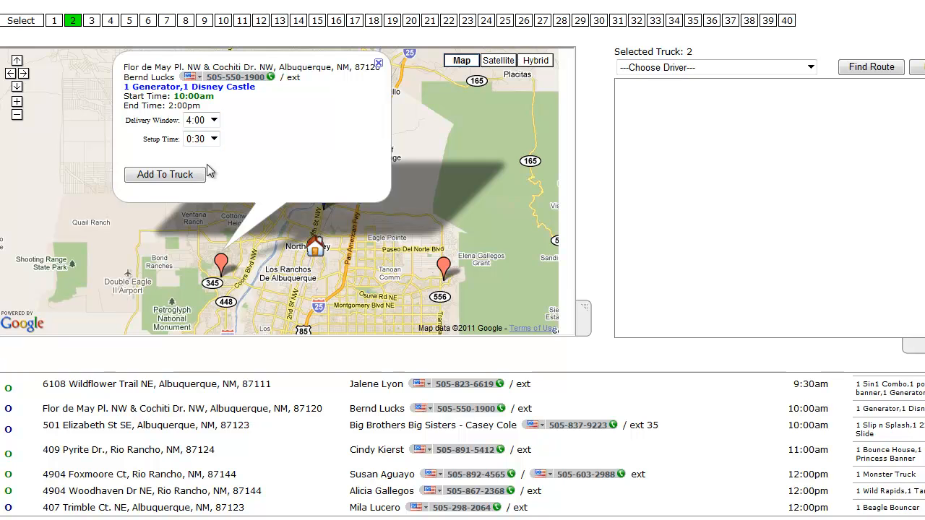
{"action": "left_click", "coordinate": [174, 177]}
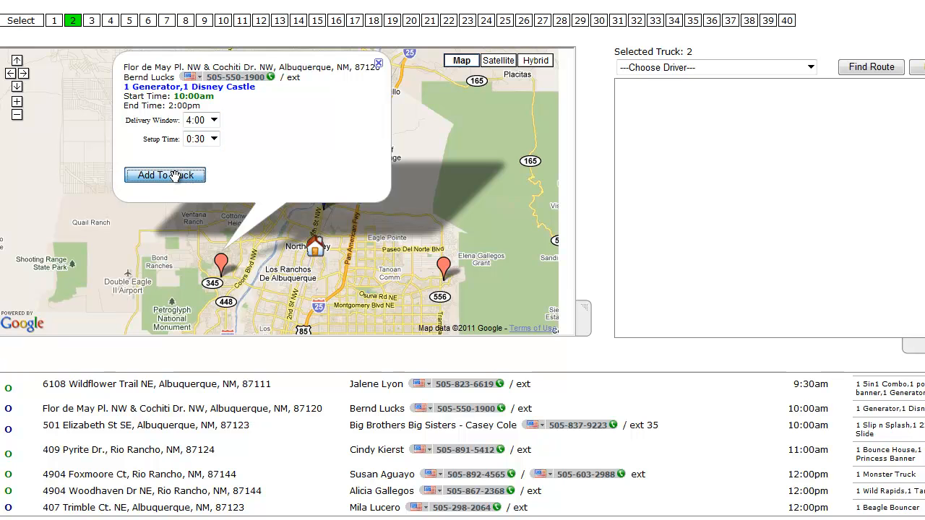
{"action": "left_click", "coordinate": [446, 269]}
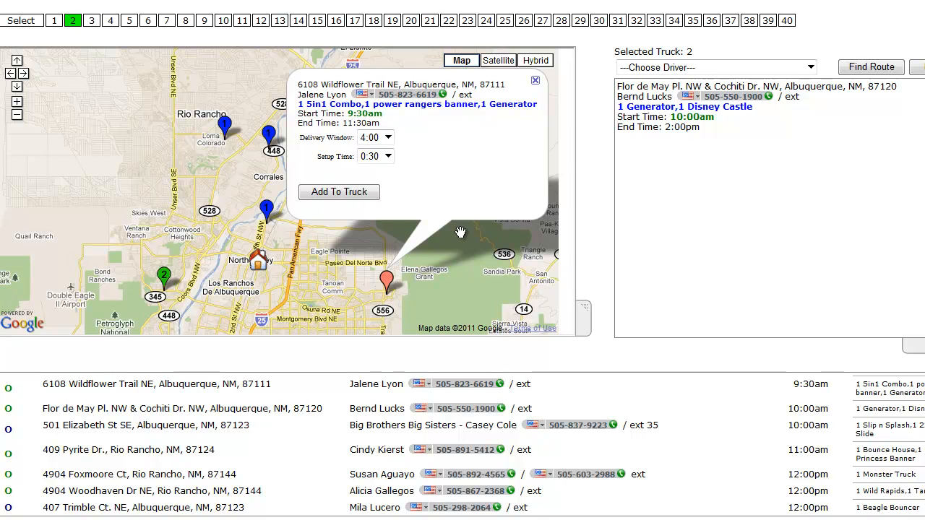
{"action": "left_click", "coordinate": [339, 192]}
Add the Trimble Ct. Beagle Bouncer job to the truck.
{"action": "left_click_drag", "start_coordinate": [303, 297], "coordinate": [323, 93]}
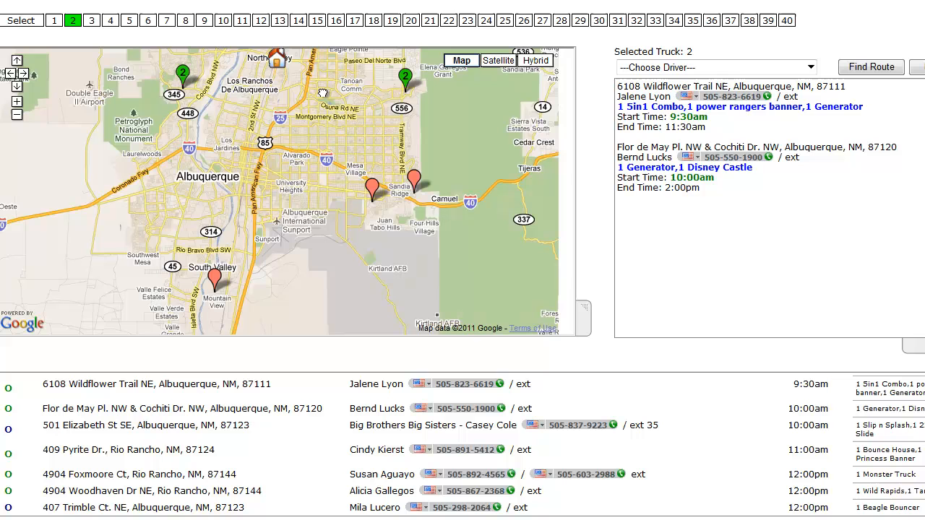
{"action": "left_click", "coordinate": [413, 180]}
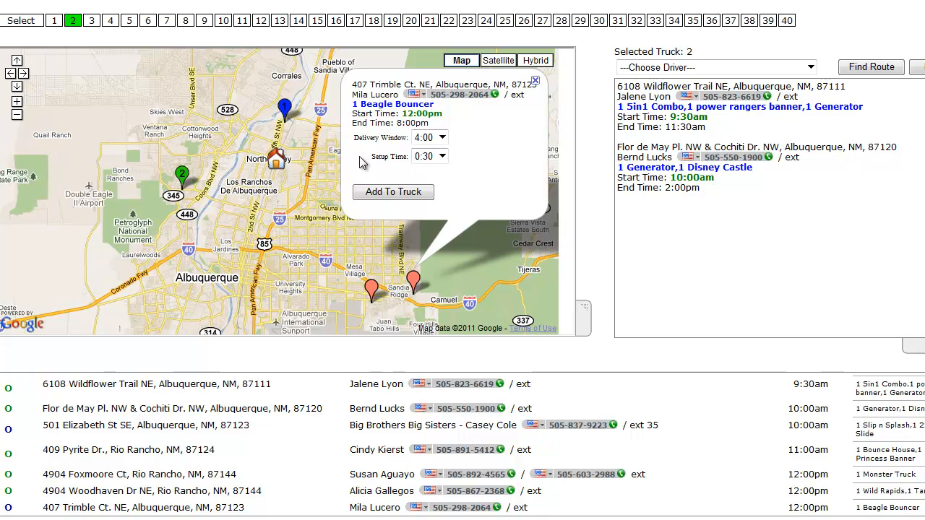
{"action": "left_click", "coordinate": [403, 196]}
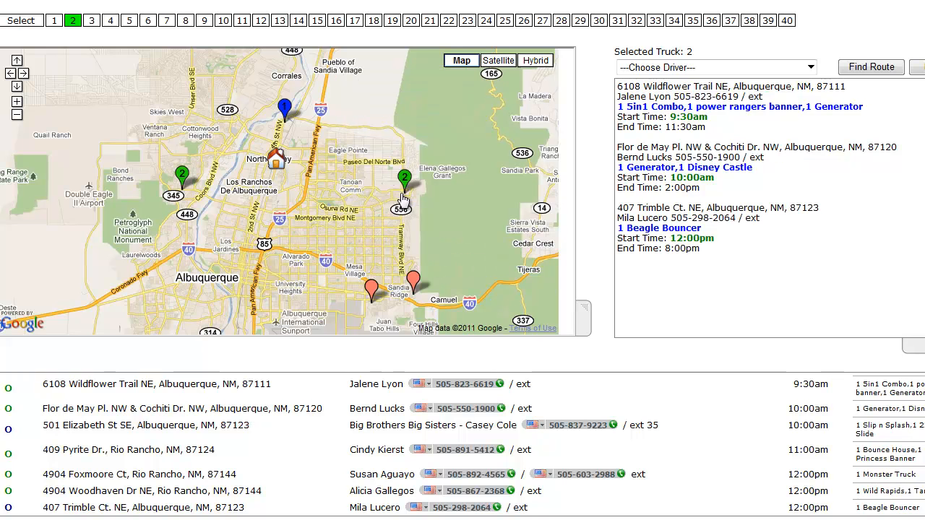
Add the Elizabeth St Slip n Splash job to the truck with a 1:00 setup time.
{"action": "left_click", "coordinate": [370, 289]}
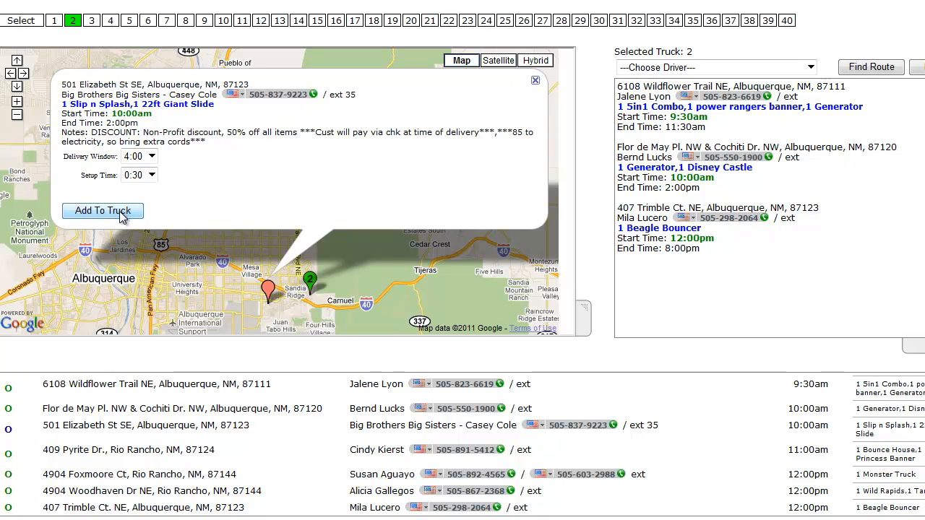
{"action": "left_click", "coordinate": [151, 175]}
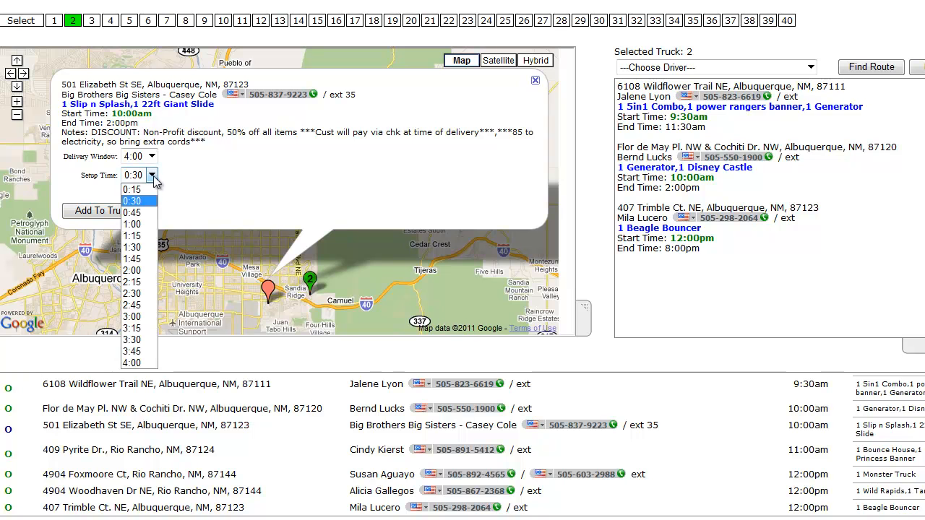
{"action": "left_click", "coordinate": [141, 224]}
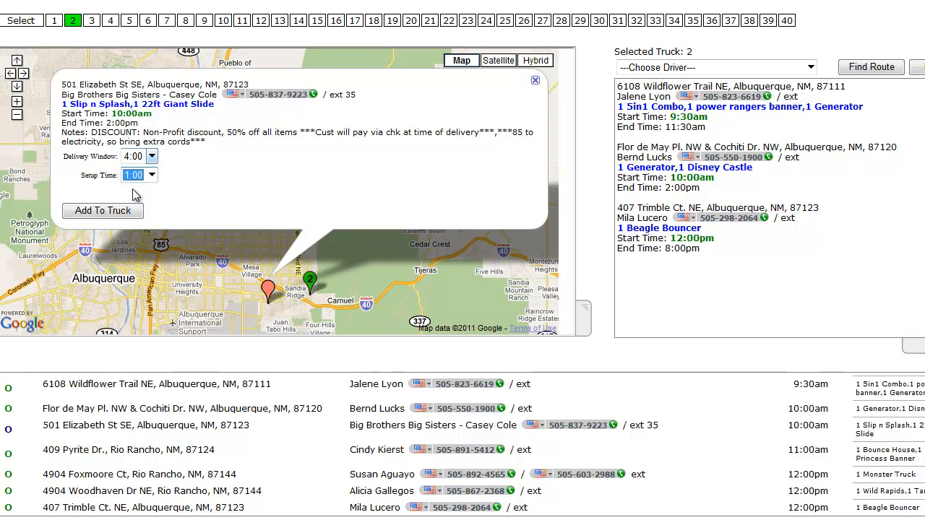
{"action": "left_click", "coordinate": [113, 210]}
Add the Clark Rd Sports Arena job to the truck.
{"action": "left_click_drag", "start_coordinate": [206, 242], "coordinate": [376, 126]}
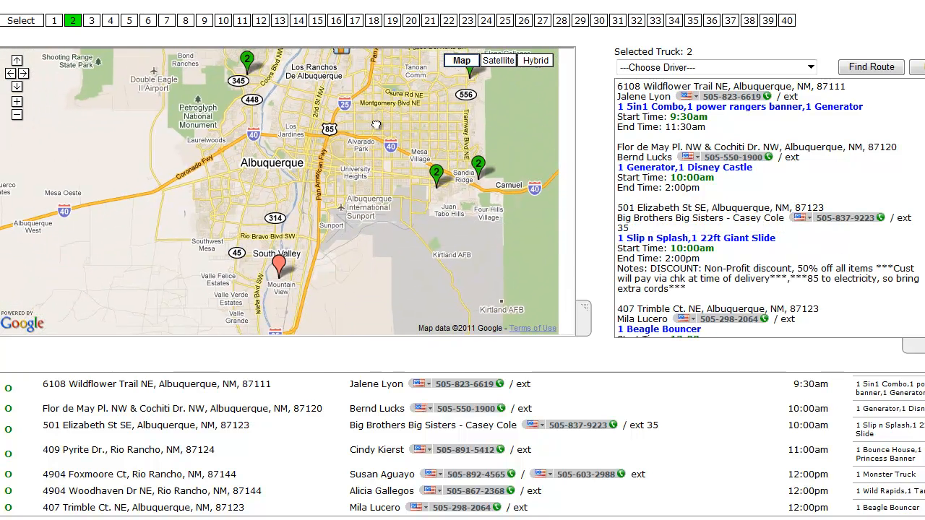
{"action": "left_click", "coordinate": [279, 263]}
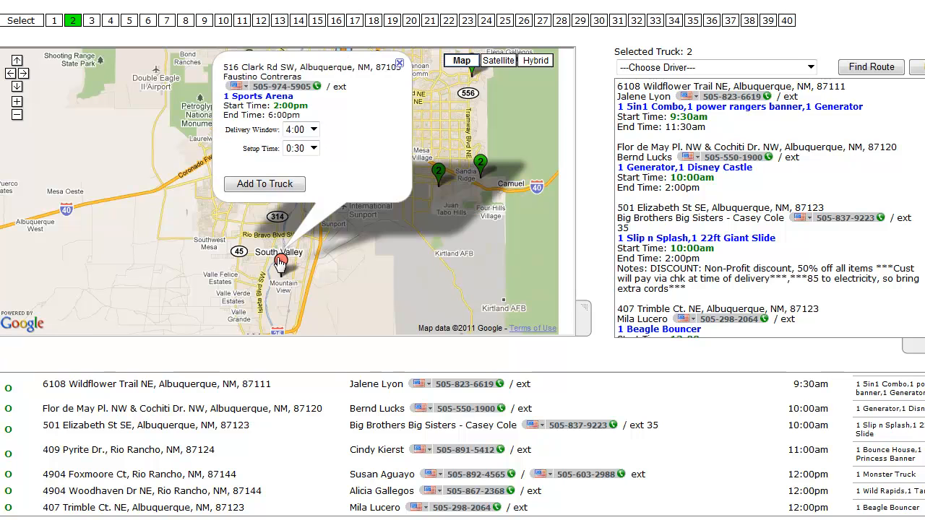
{"action": "left_click", "coordinate": [265, 186]}
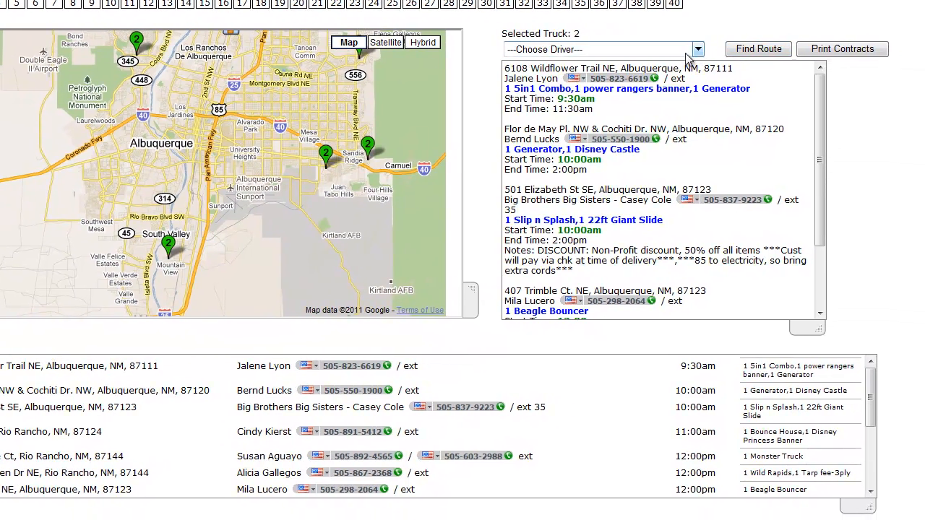
Assign a driver to truck 2 from the driver list and generate its route.
{"action": "left_click", "coordinate": [759, 61]}
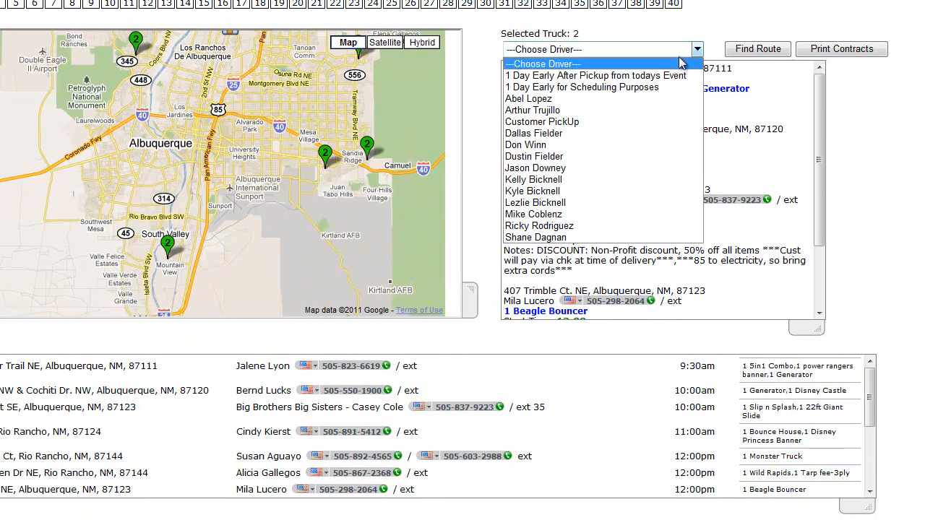
{"action": "left_click", "coordinate": [612, 175]}
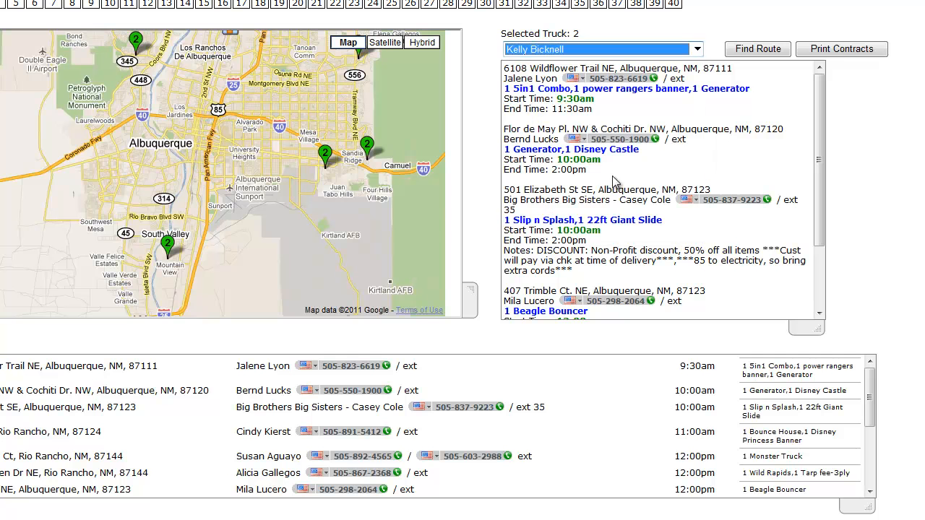
{"action": "left_click", "coordinate": [757, 50]}
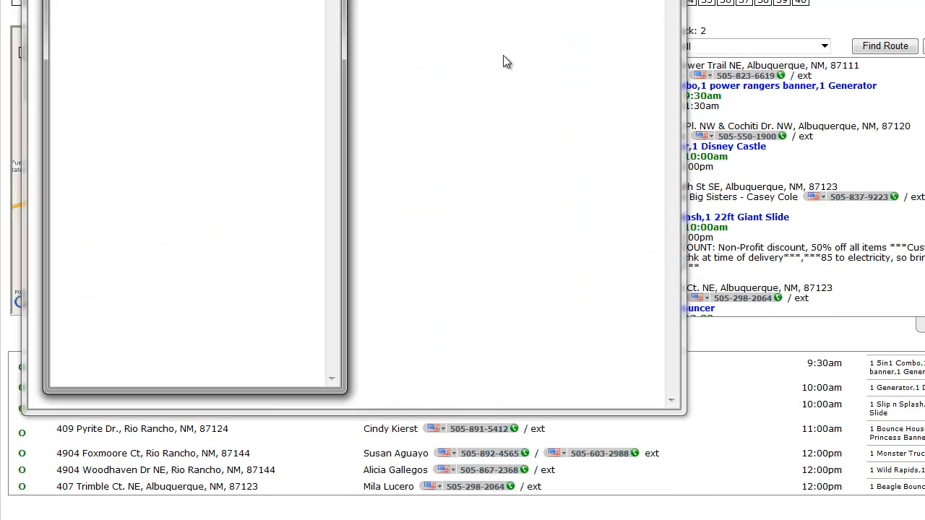
Close truck 2's route load sheet and enlarge the job list panel.
{"action": "left_click_drag", "start_coordinate": [151, 0], "coordinate": [492, 26]}
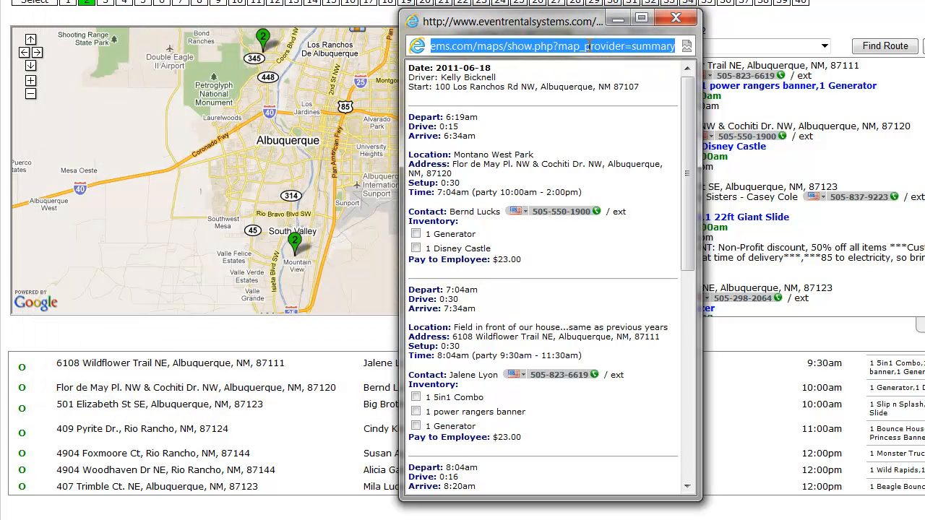
{"action": "left_click_drag", "start_coordinate": [506, 23], "coordinate": [325, 29]}
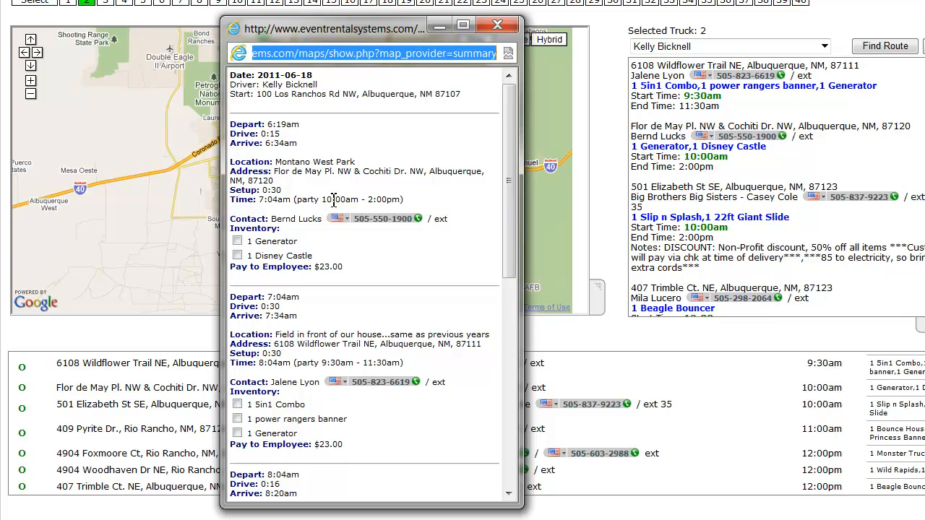
{"action": "left_click", "coordinate": [497, 26]}
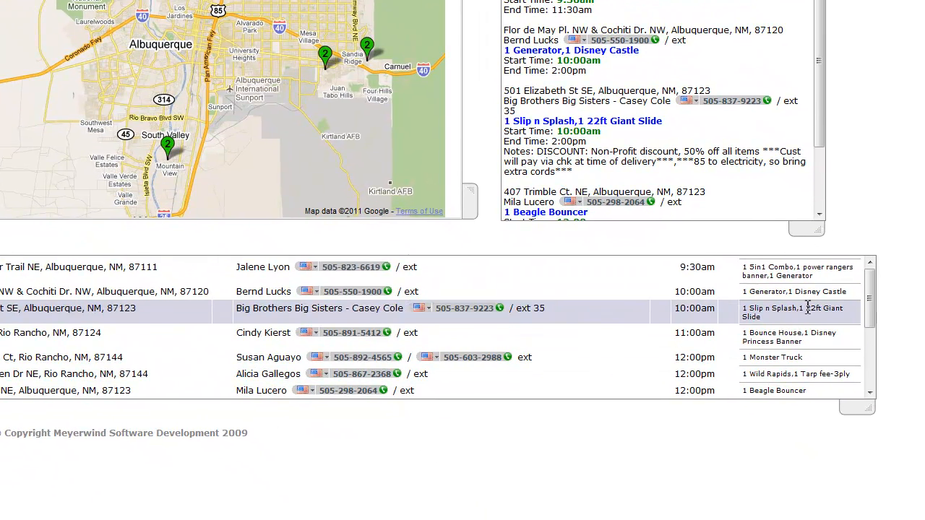
{"action": "left_click_drag", "start_coordinate": [871, 413], "coordinate": [863, 502]}
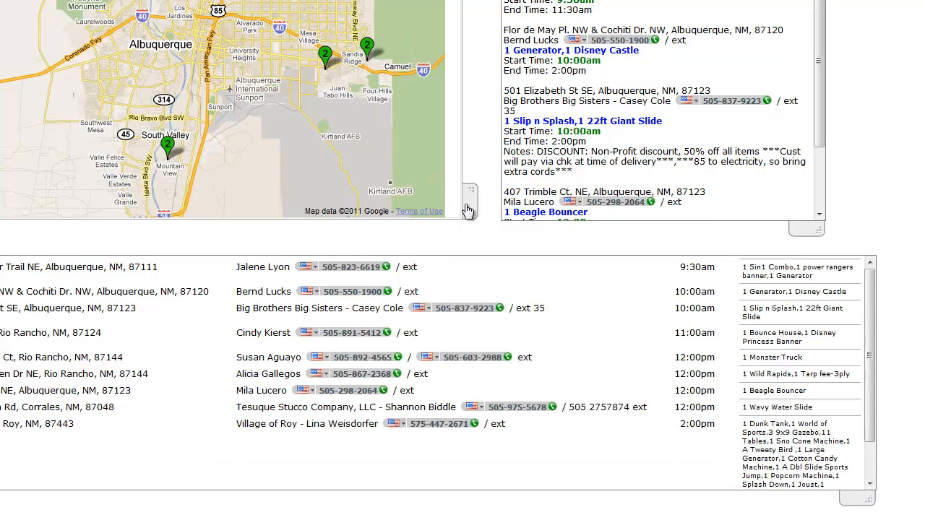
Set the Flor de May Pl job's delivery window to 1:00 and add it to truck 2.
{"action": "left_click_drag", "start_coordinate": [470, 192], "coordinate": [669, 213]}
{"action": "left_click_drag", "start_coordinate": [261, 142], "coordinate": [260, 342]}
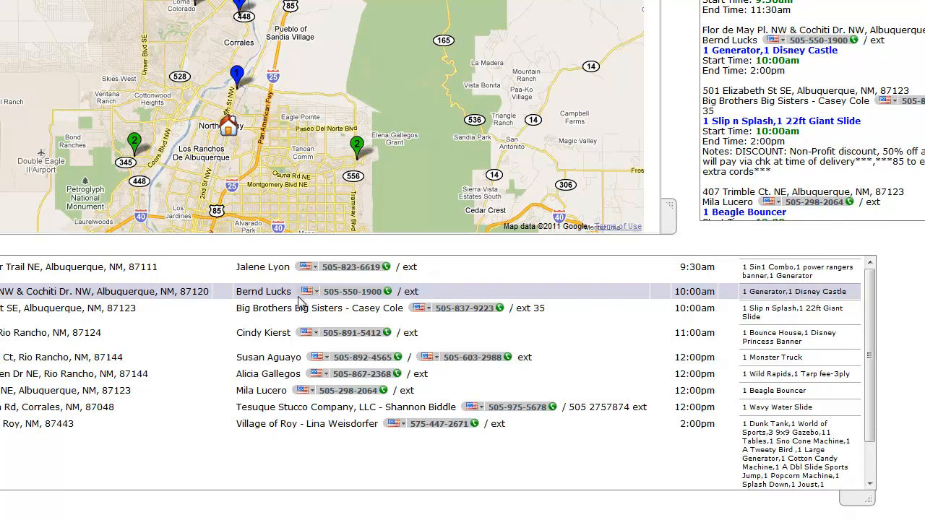
{"action": "left_click", "coordinate": [248, 292]}
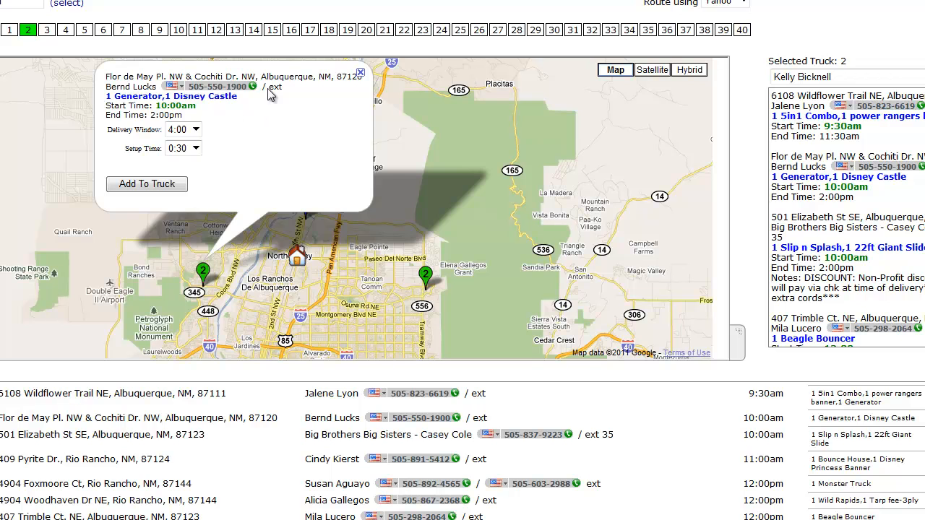
{"action": "left_click", "coordinate": [200, 132]}
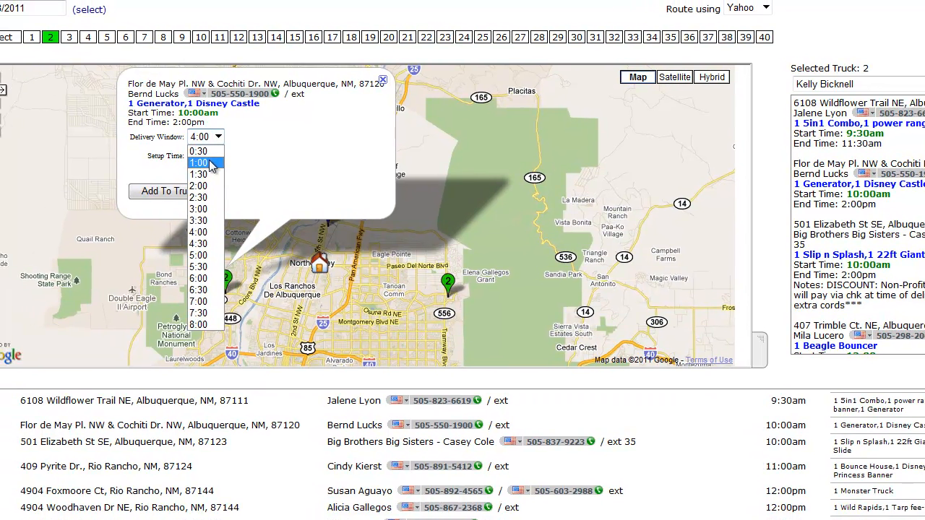
{"action": "left_click", "coordinate": [176, 156]}
{"action": "left_click", "coordinate": [192, 201]}
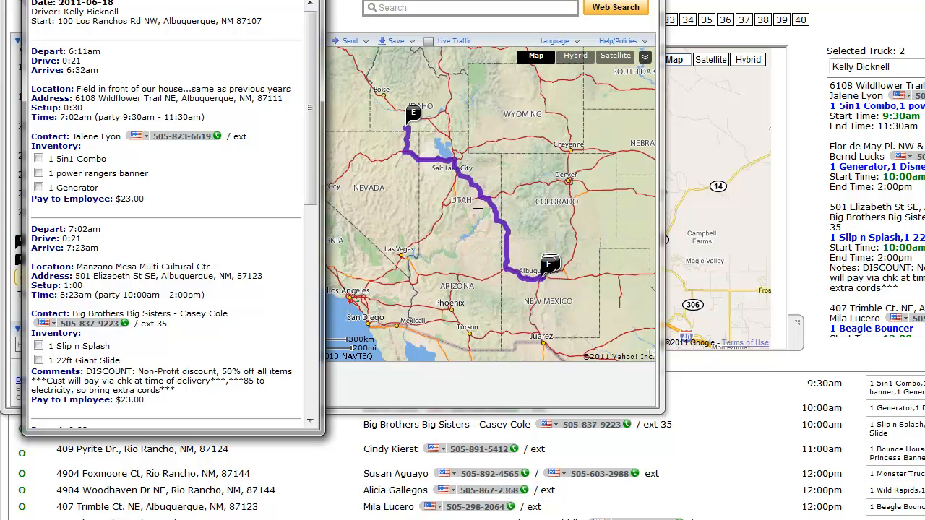
Review truck 2's route load sheet stop by stop, then close it.
{"action": "left_click_drag", "start_coordinate": [156, 0], "coordinate": [310, 28]}
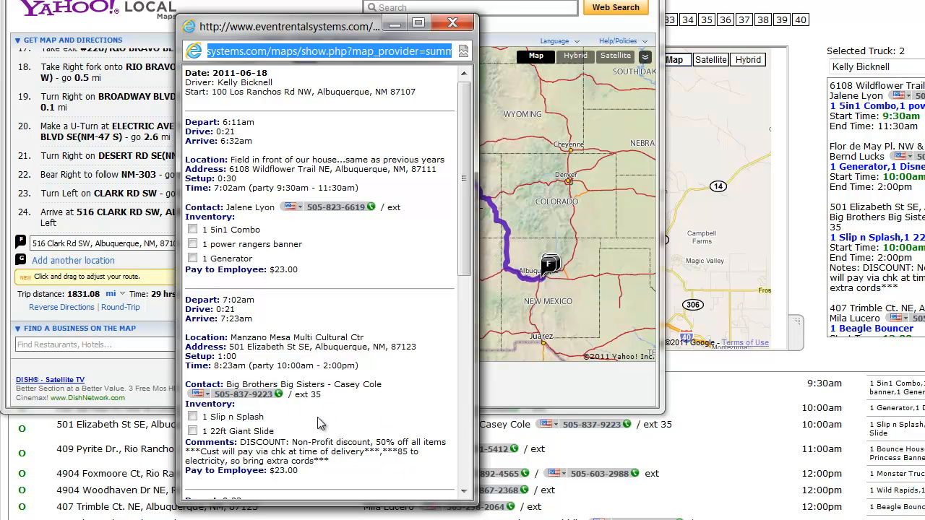
{"action": "left_click_drag", "start_coordinate": [463, 190], "coordinate": [447, 355]}
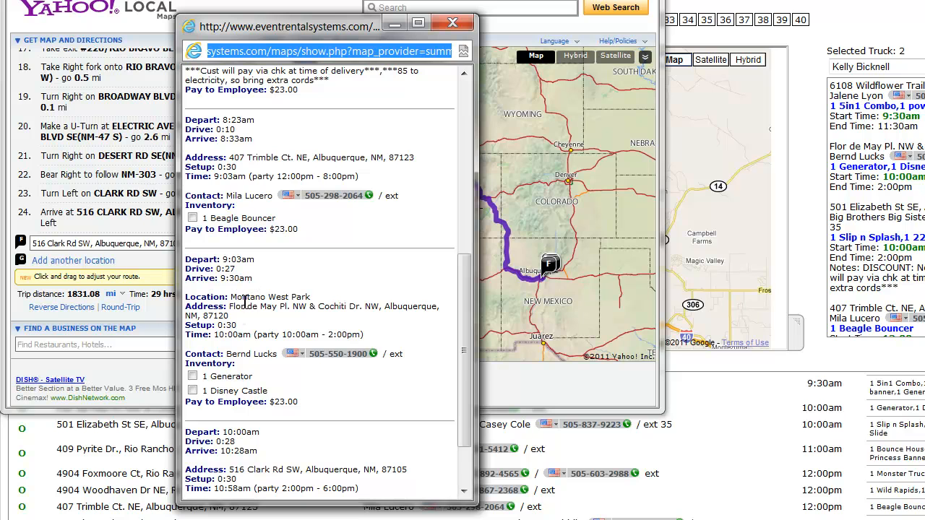
{"action": "left_click_drag", "start_coordinate": [215, 326], "coordinate": [243, 328]}
{"action": "left_click", "coordinate": [263, 371]}
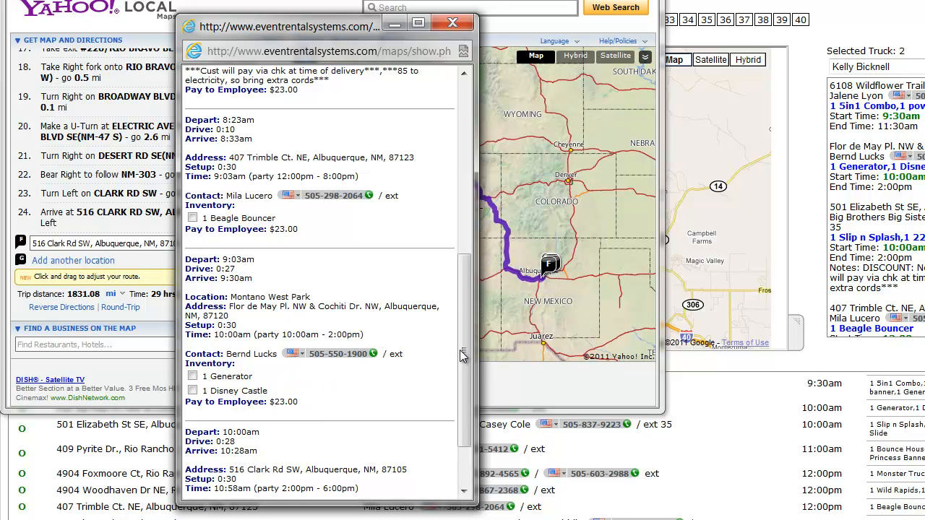
{"action": "left_click_drag", "start_coordinate": [468, 352], "coordinate": [468, 180]}
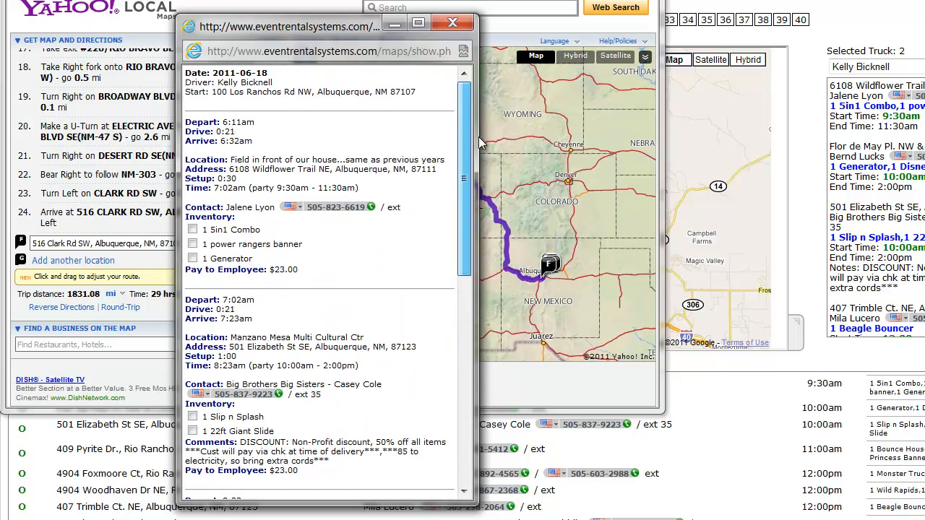
{"action": "left_click", "coordinate": [451, 19]}
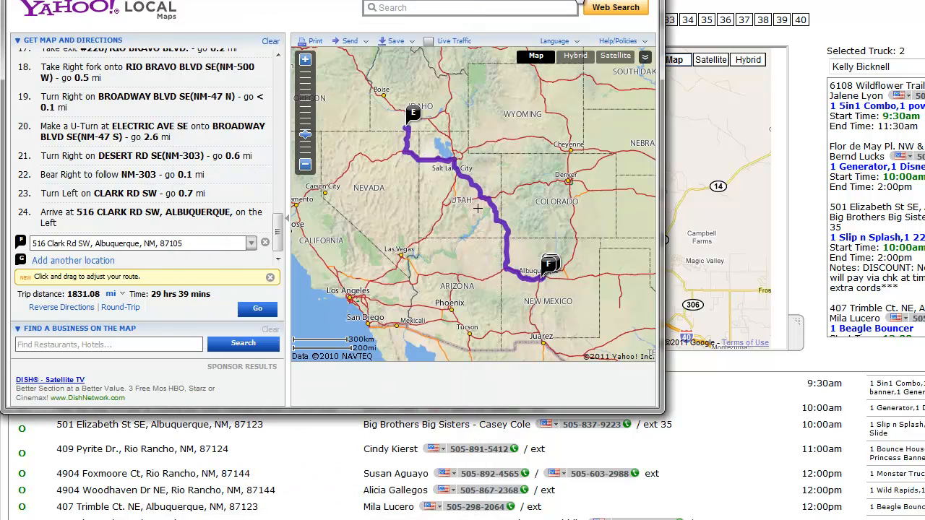
Open the rental contracts for truck 2 and read through the terms and safety rules, then close them.
{"action": "left_click", "coordinate": [705, 203]}
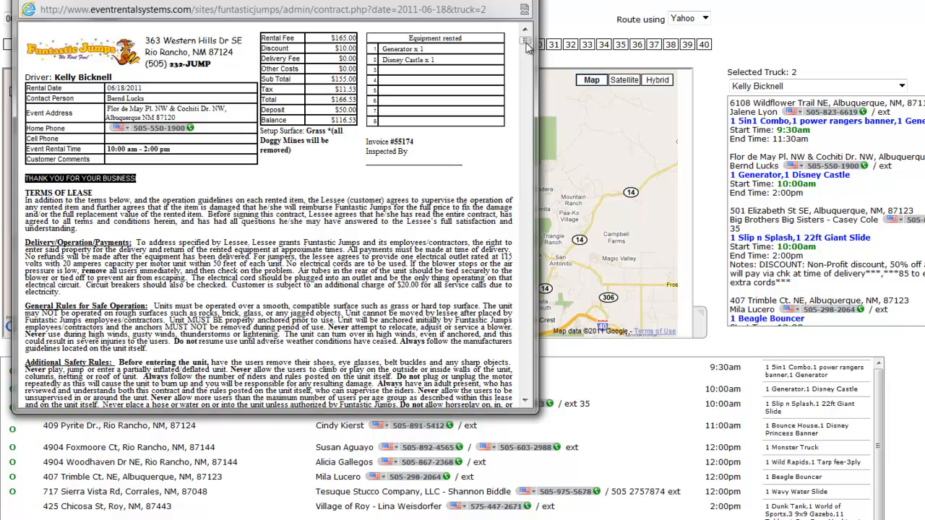
{"action": "mouse_move", "coordinate": [527, 44]}
{"action": "left_mouse_down"}
{"action": "mouse_move", "coordinate": [510, 117]}
{"action": "mouse_move", "coordinate": [516, 38]}
{"action": "left_mouse_up"}
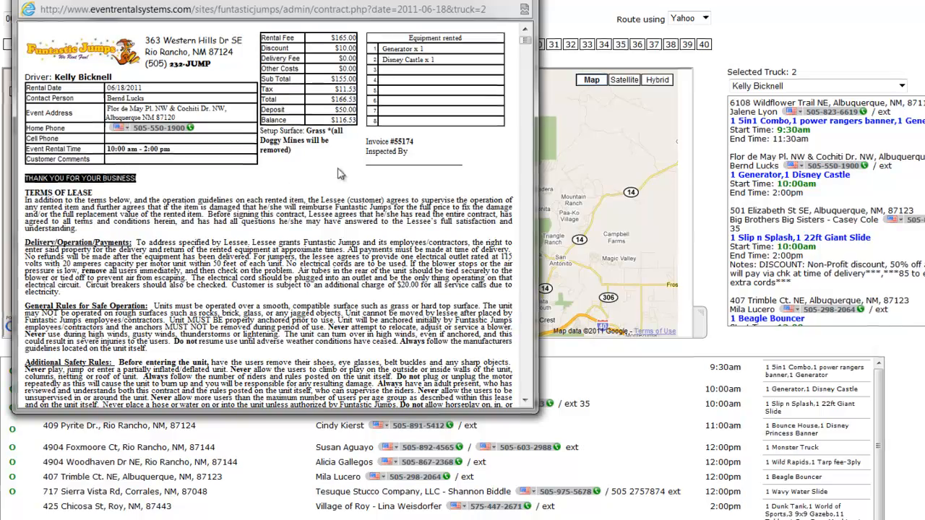
{"action": "scroll", "coordinate": [351, 143], "scroll_direction": "down", "scroll_amount": 10}
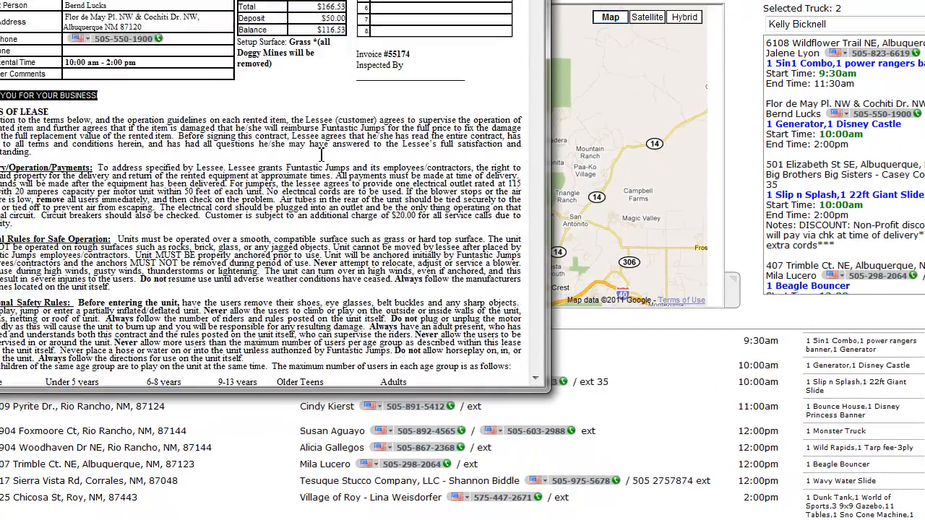
{"action": "scroll", "coordinate": [320, 169], "scroll_direction": "up", "scroll_amount": 6}
{"action": "scroll", "coordinate": [179, 202], "scroll_direction": "down", "scroll_amount": 7}
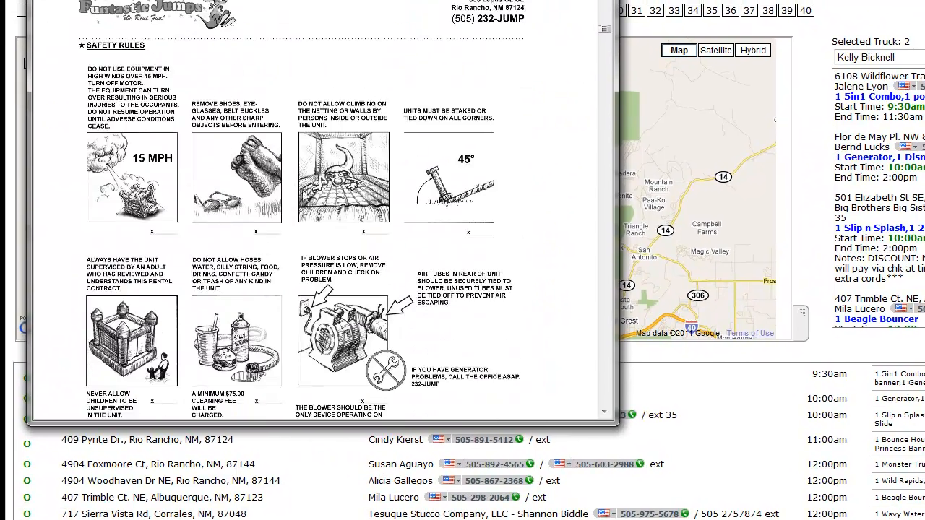
{"action": "scroll", "coordinate": [283, 237], "scroll_direction": "down", "scroll_amount": 2}
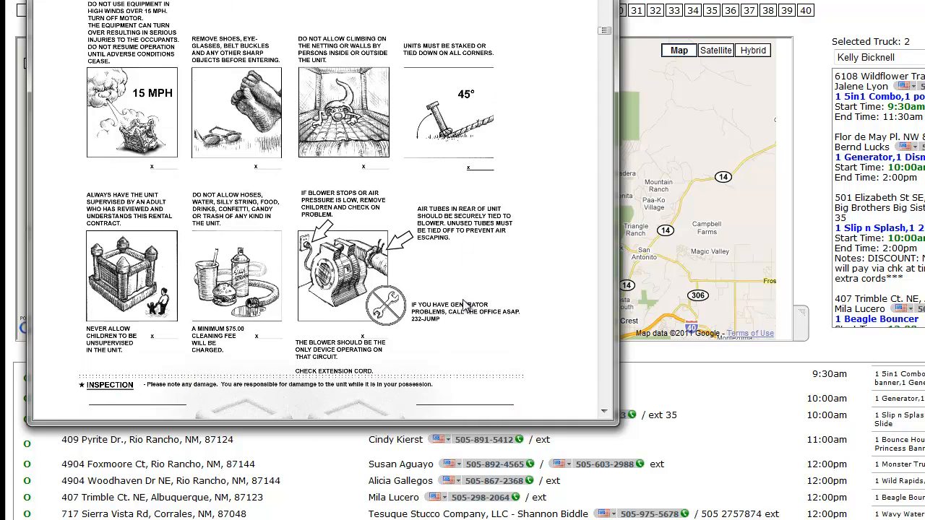
{"action": "scroll", "coordinate": [220, 318], "scroll_direction": "down", "scroll_amount": 2}
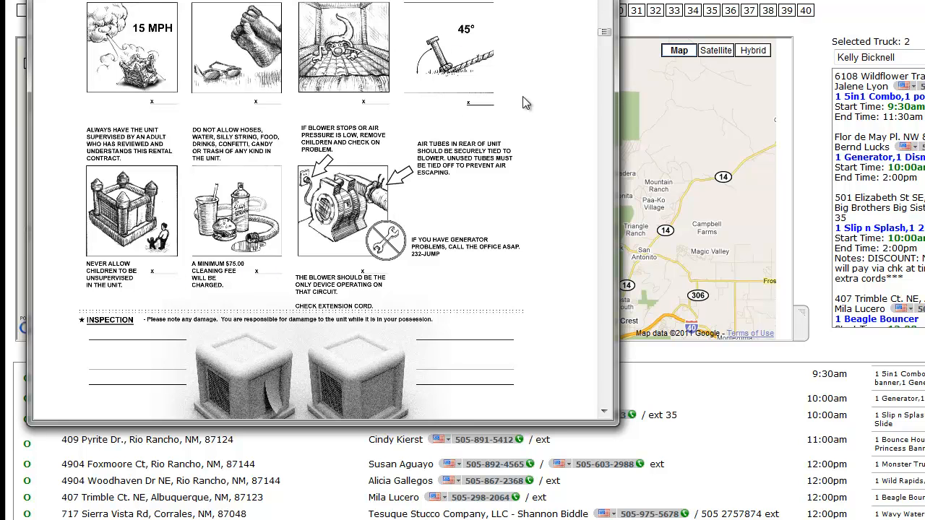
{"action": "scroll", "coordinate": [523, 98], "scroll_direction": "down", "scroll_amount": 5}
{"action": "scroll", "coordinate": [523, 97], "scroll_direction": "up", "scroll_amount": 4}
{"action": "scroll", "coordinate": [522, 96], "scroll_direction": "up", "scroll_amount": 10}
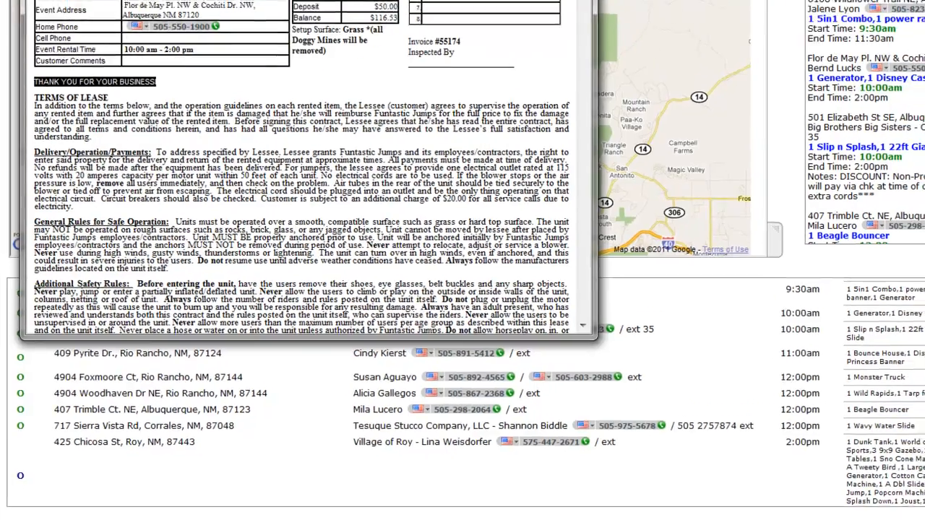
{"action": "left_click", "coordinate": [596, 1]}
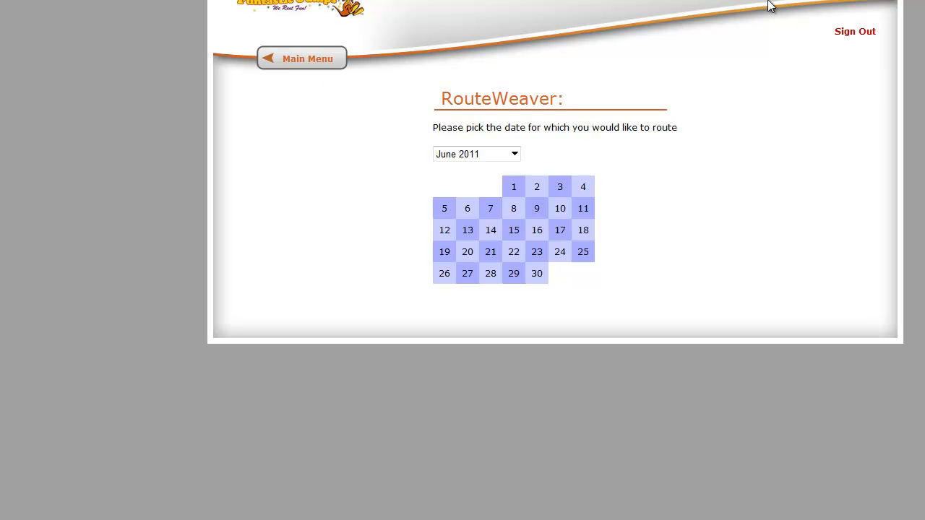
Open Assign Drivers for 18 June 2011 from the main menu and review the driver assigned to each job.
{"action": "left_click", "coordinate": [291, 61]}
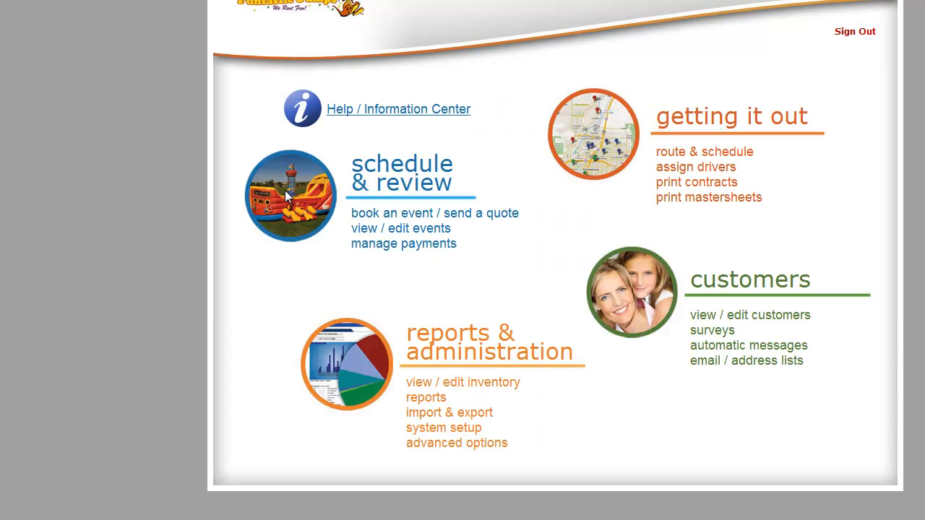
{"action": "left_click", "coordinate": [691, 174]}
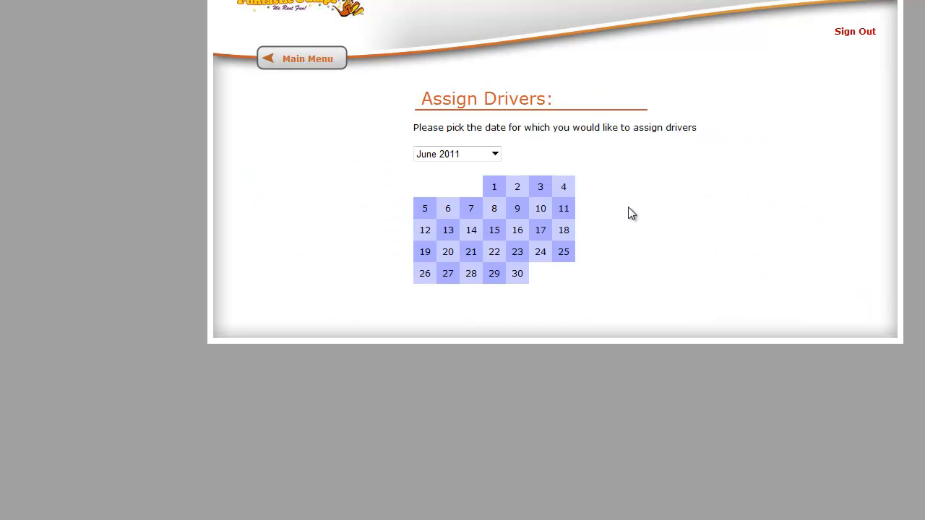
{"action": "left_click", "coordinate": [565, 232]}
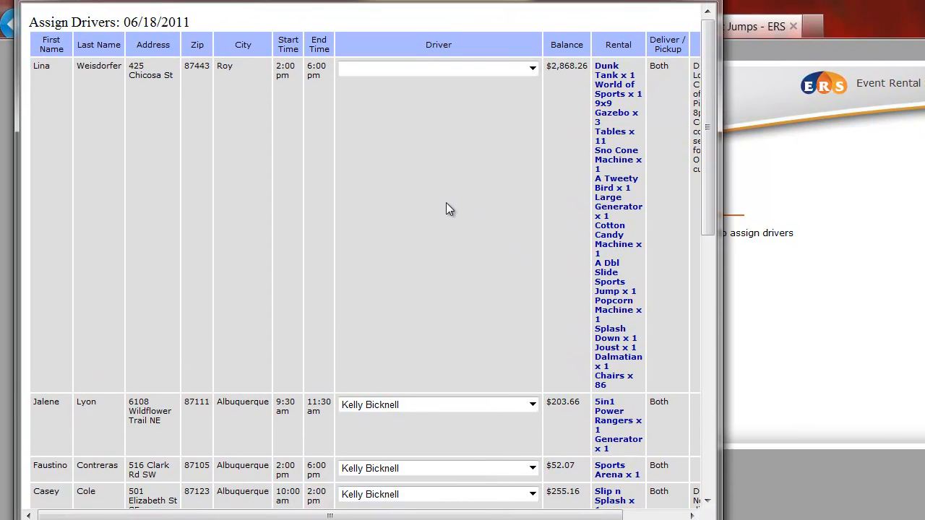
{"action": "scroll", "coordinate": [446, 210], "scroll_direction": "down", "scroll_amount": 6}
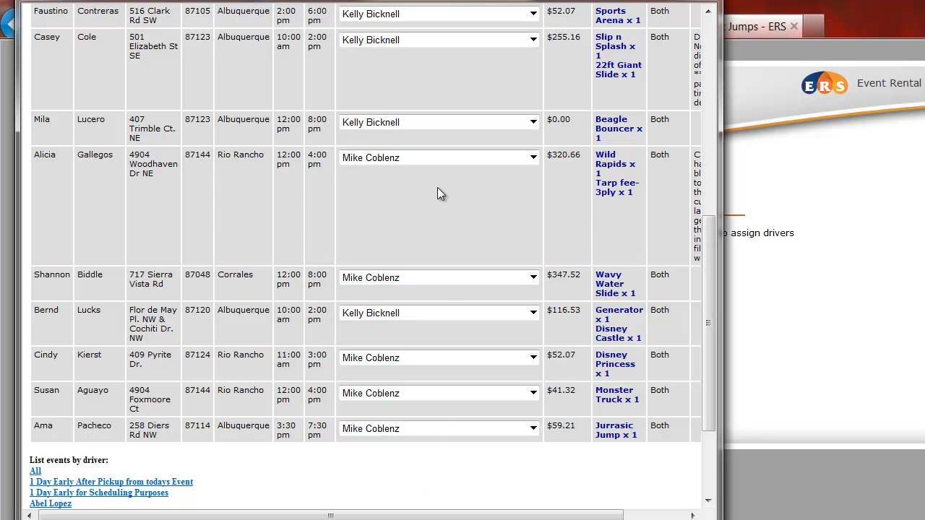
{"action": "scroll", "coordinate": [437, 187], "scroll_direction": "up", "scroll_amount": 6}
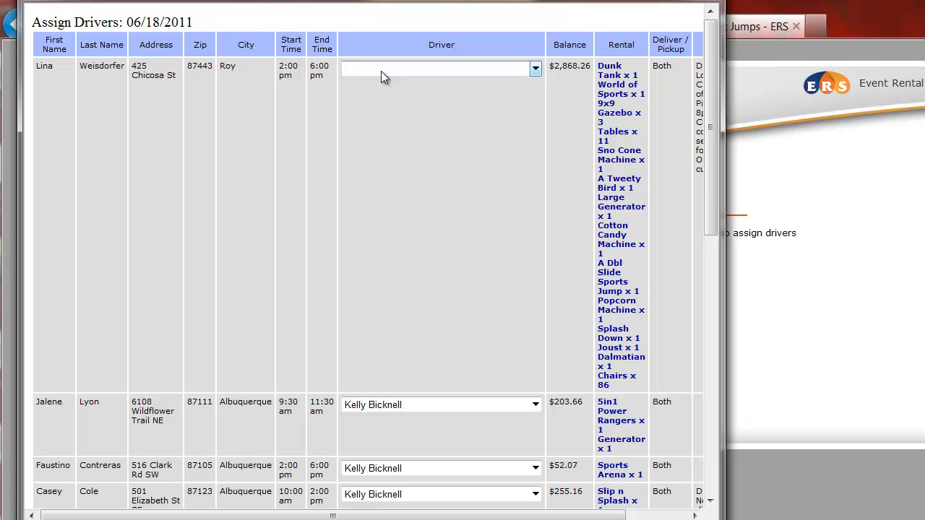
{"action": "scroll", "coordinate": [471, 263], "scroll_direction": "down", "scroll_amount": 10}
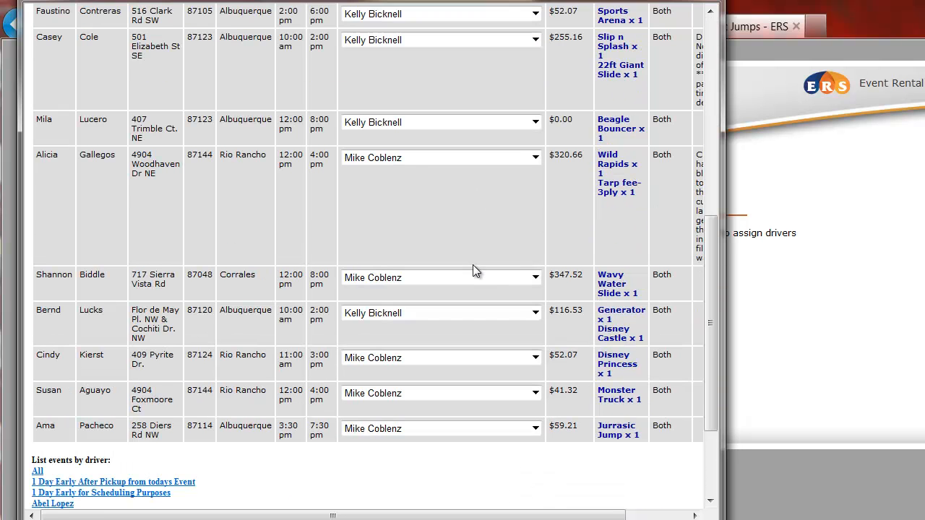